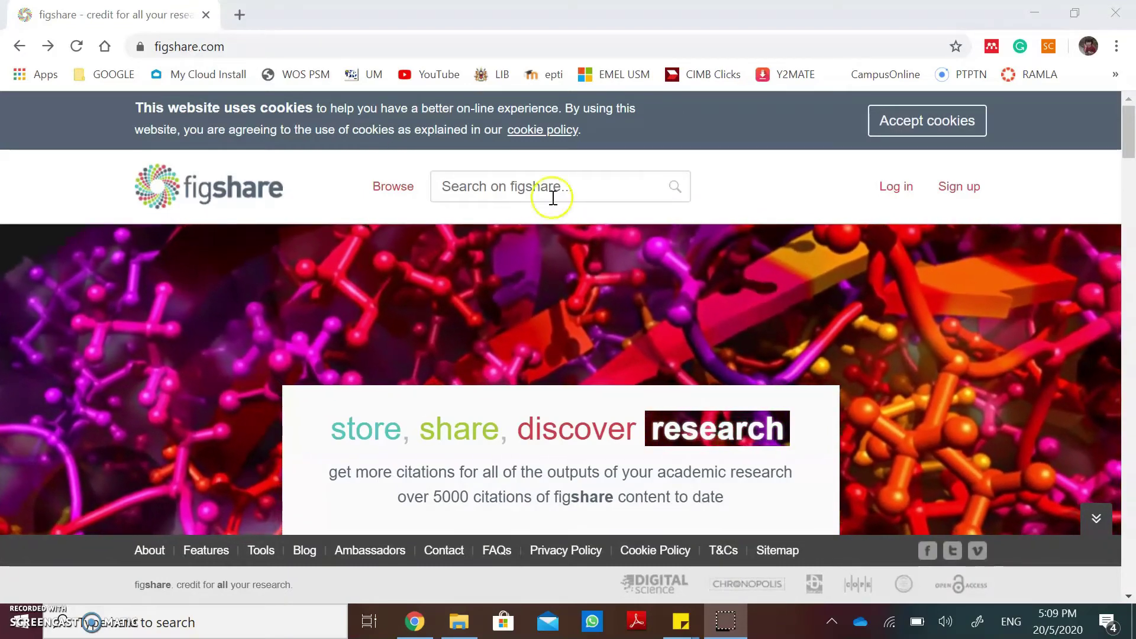
Search figshare for 'big data' using the search suggestion.
left_click(261, 50)
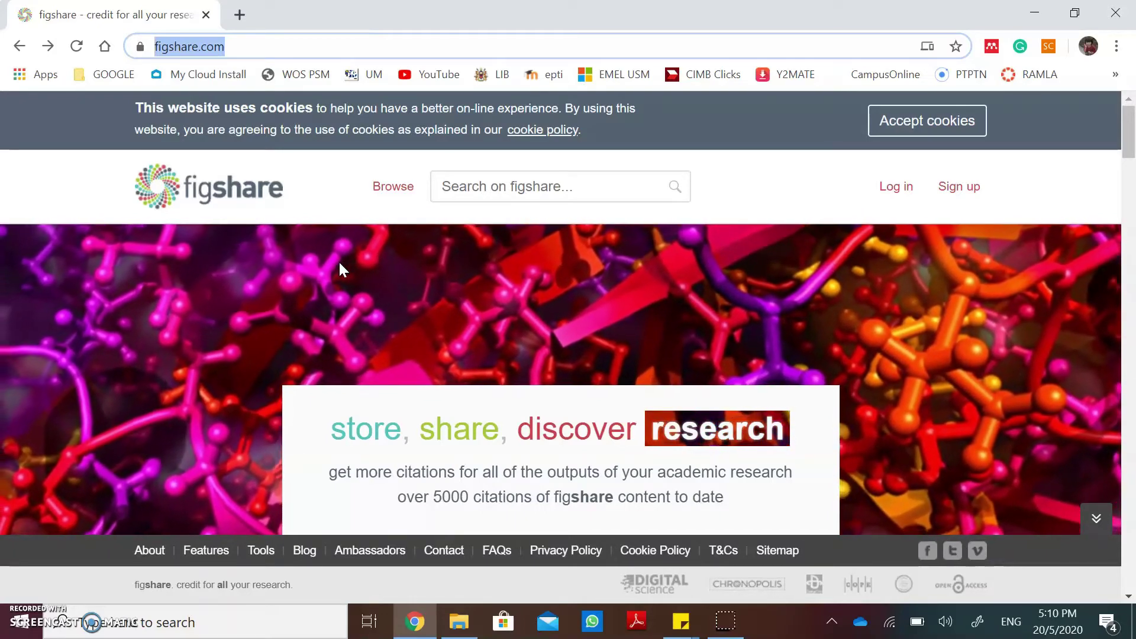
left_click(454, 186)
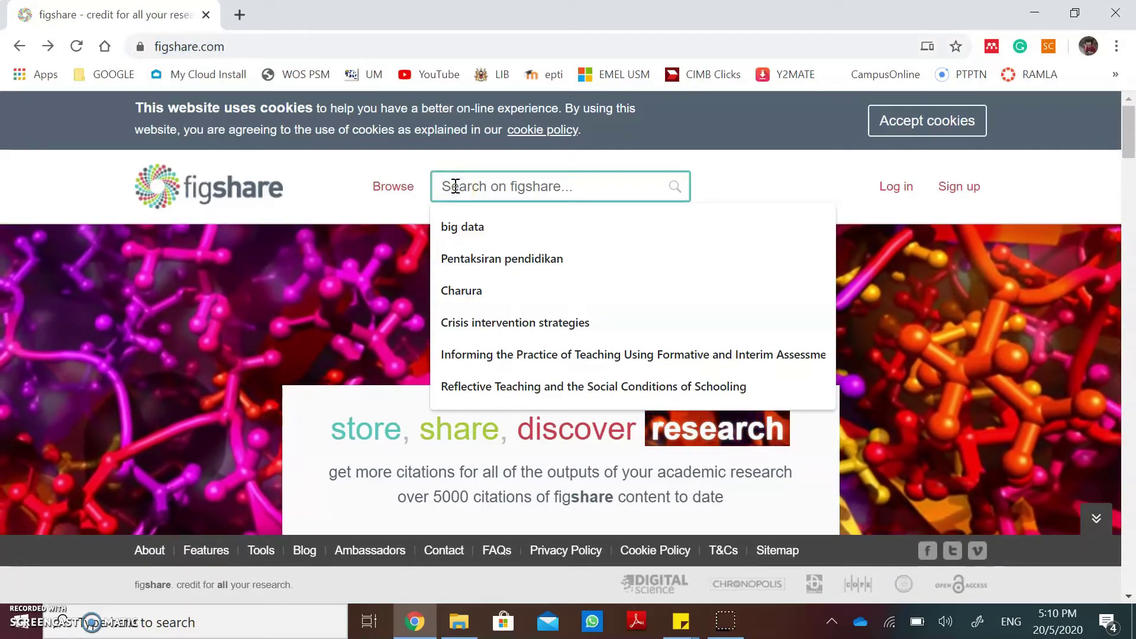
left_click(472, 233)
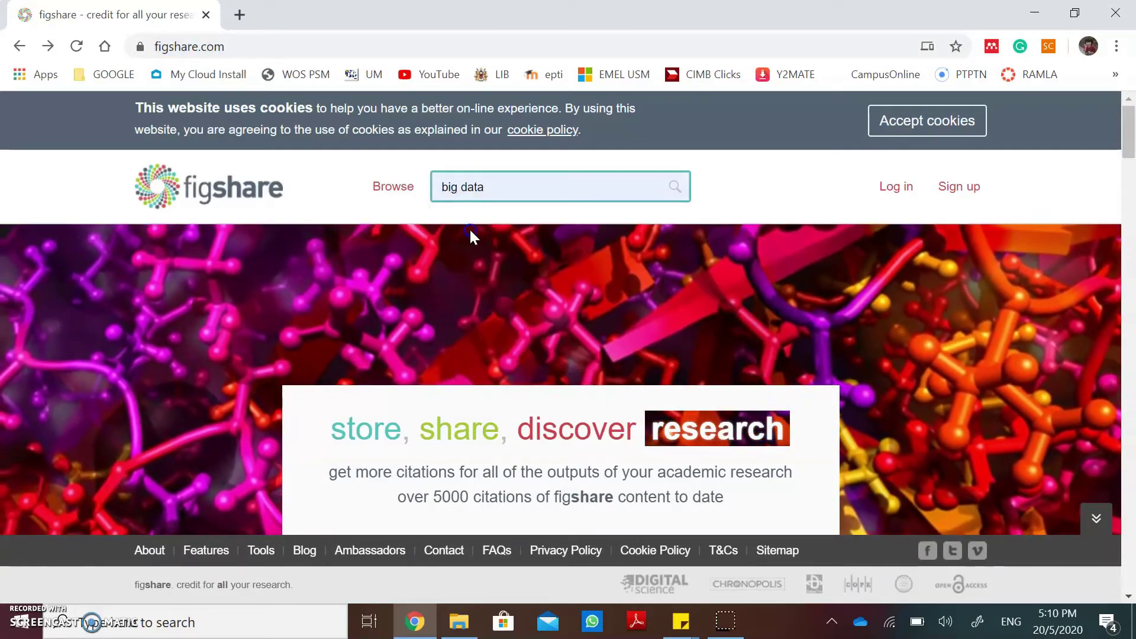
left_click(675, 188)
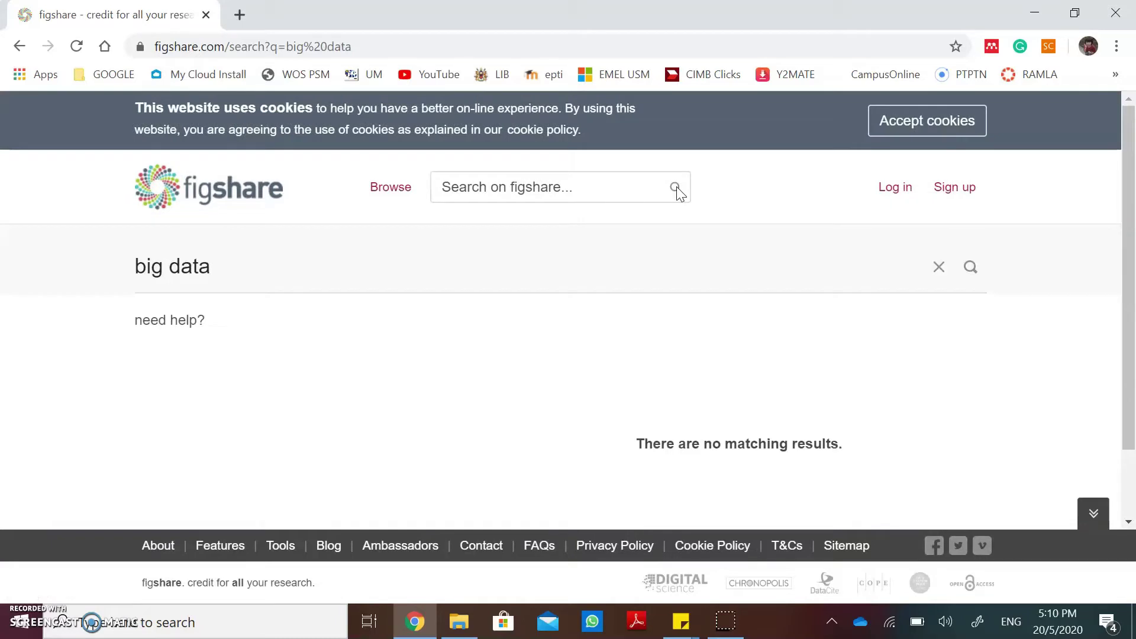
left_click(674, 191)
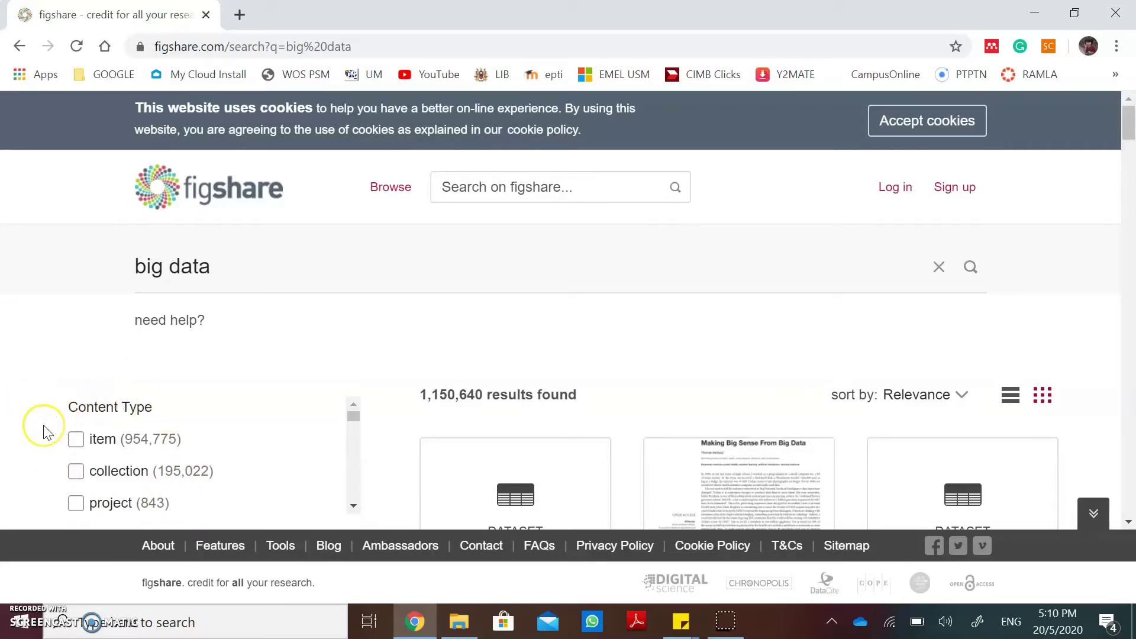
Filter the big data results to the dataset item type, giving 542,783 results.
scroll(47, 409, "down", 1)
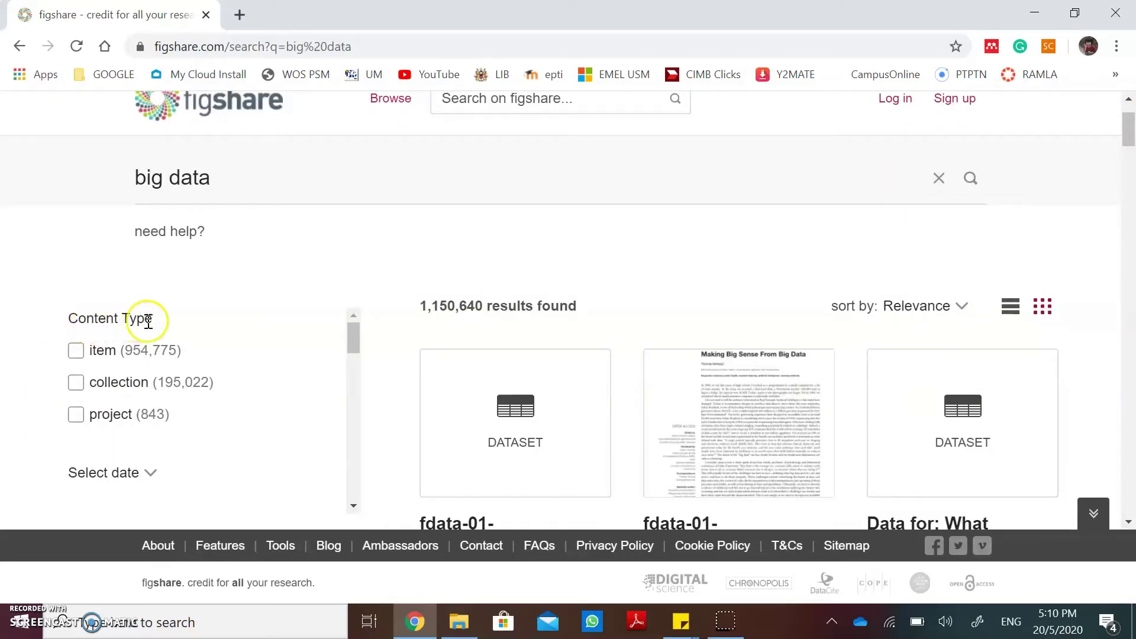
scroll(15, 406, "down", 3)
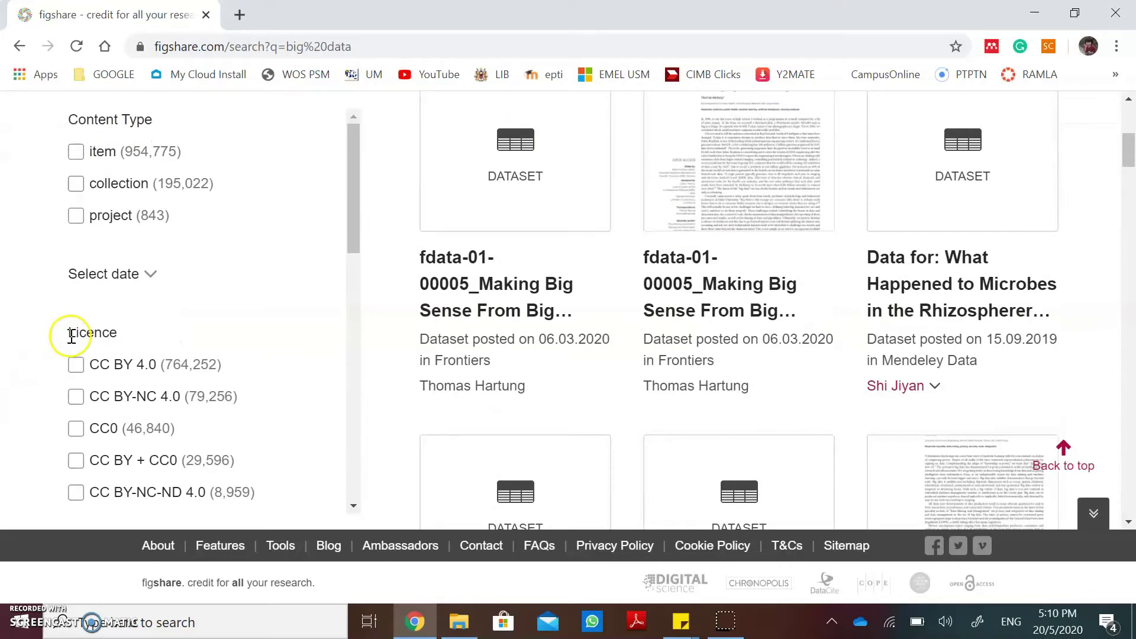
scroll(205, 347, "down", 4)
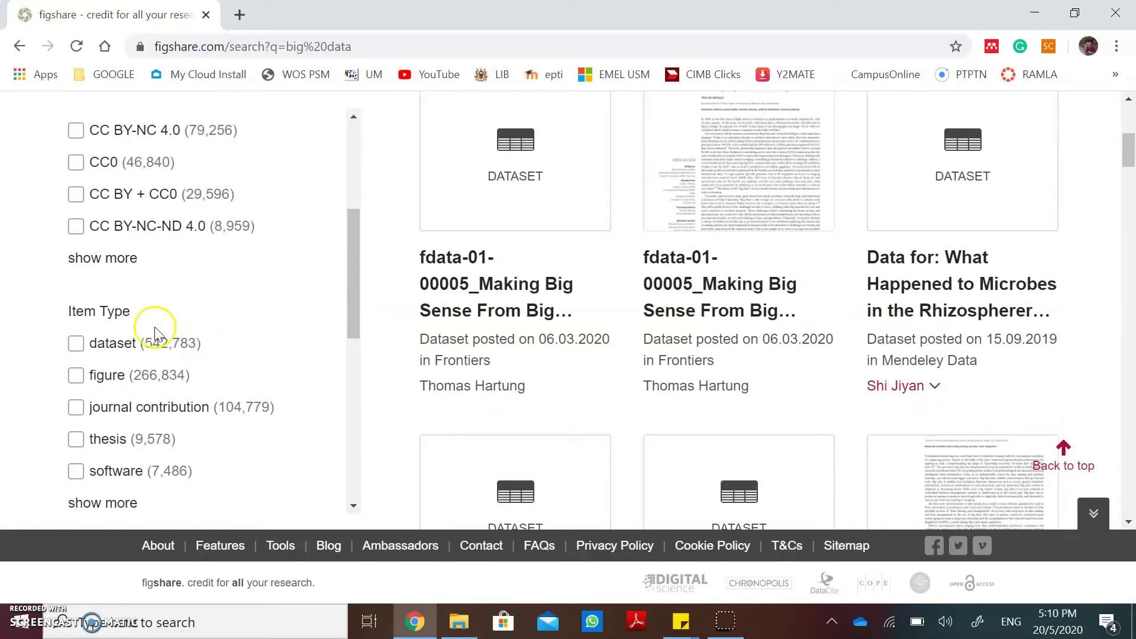
scroll(211, 368, "down", 4)
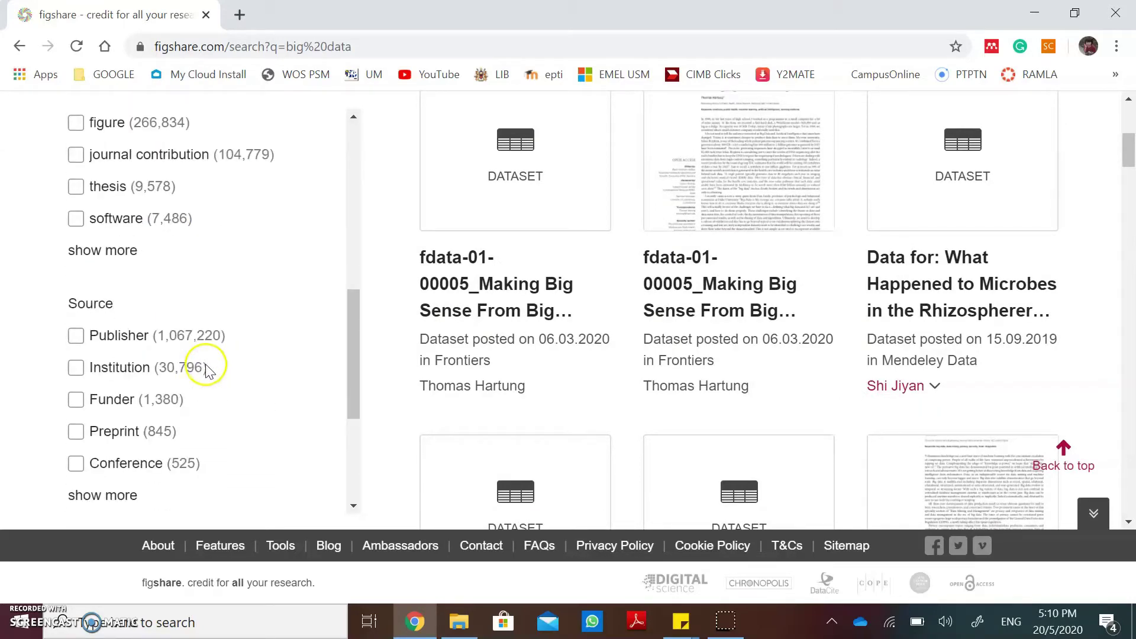
scroll(142, 325, "down", 4)
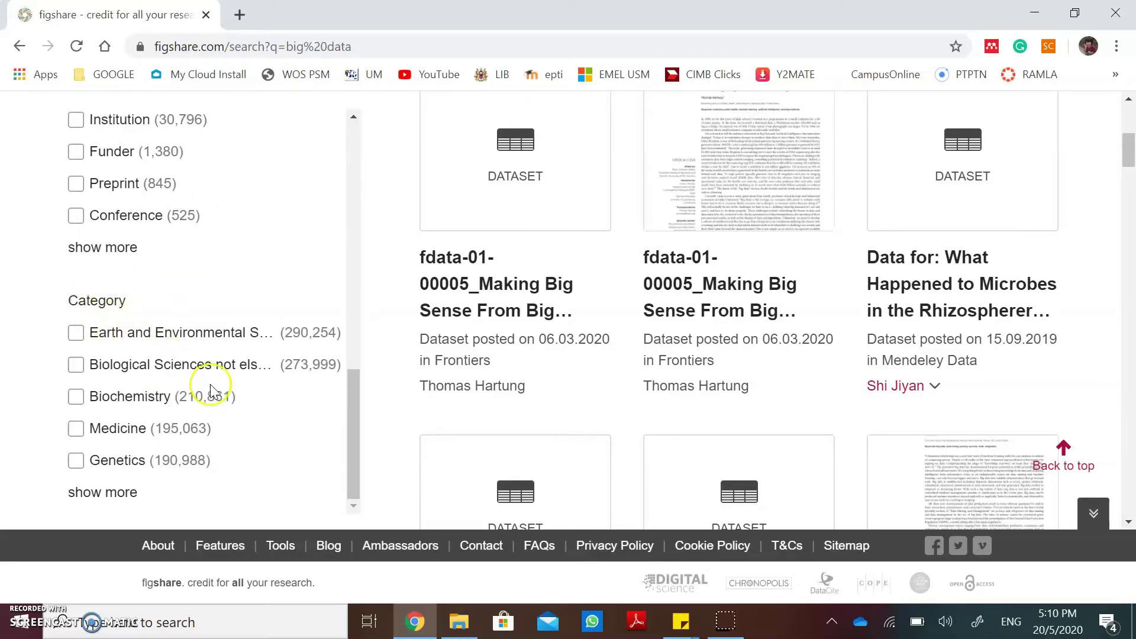
scroll(213, 391, "up", 7)
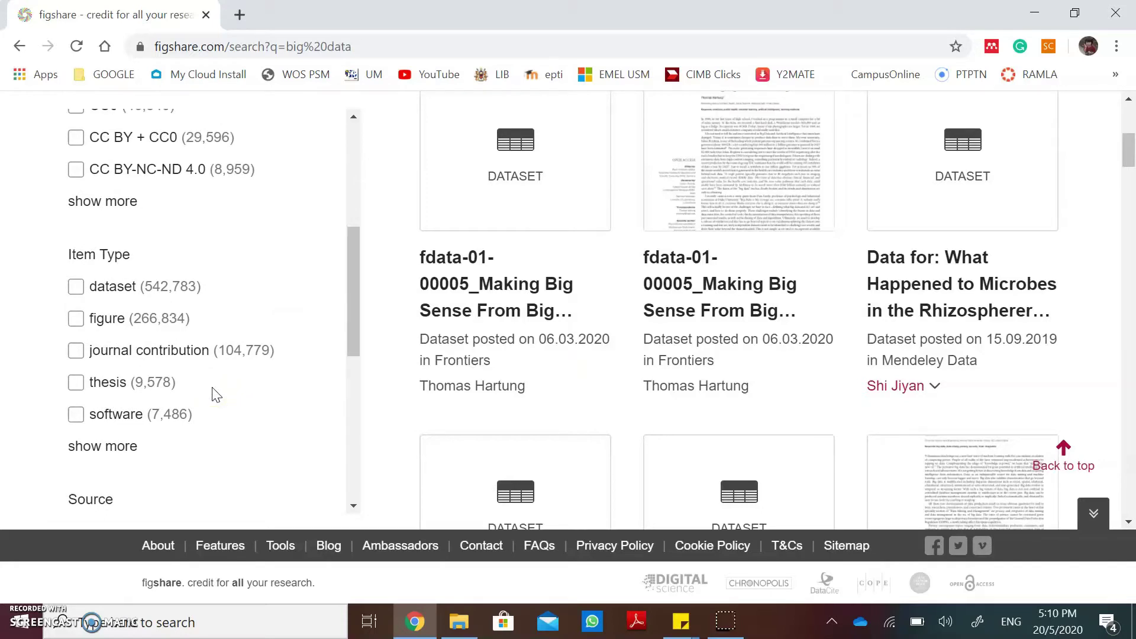
left_click(79, 287)
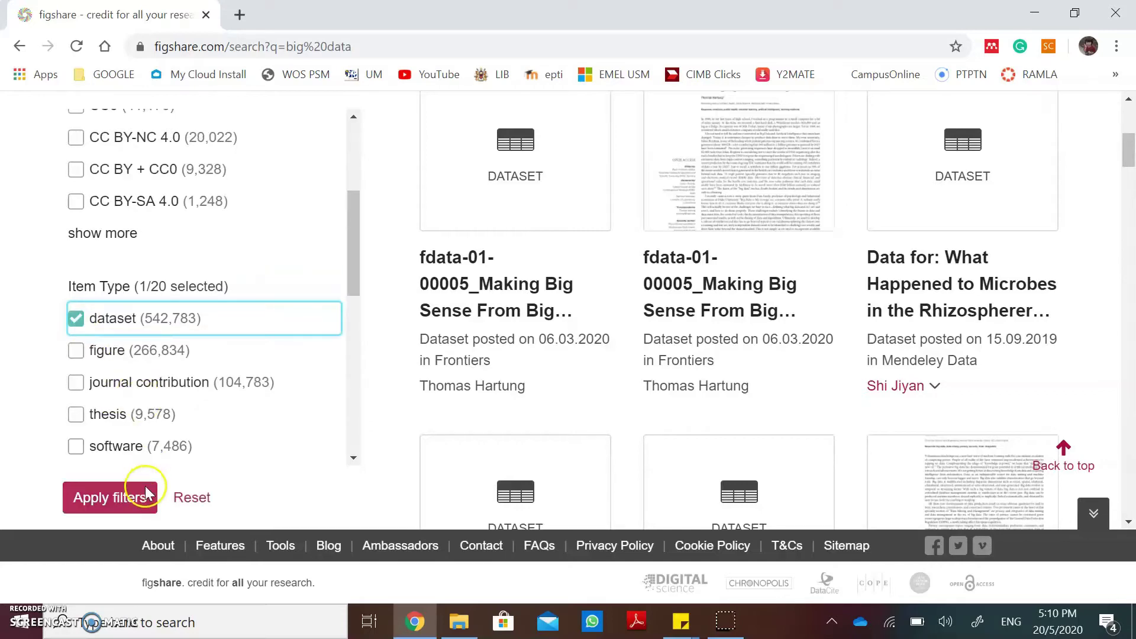
left_click(112, 499)
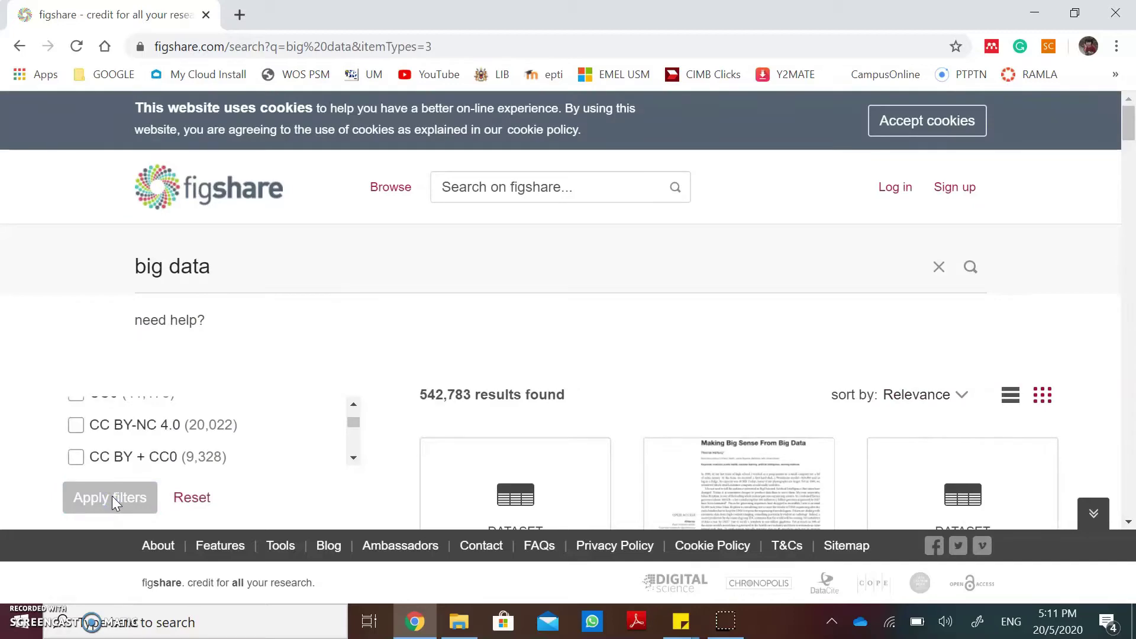
scroll(750, 347, "down", 3)
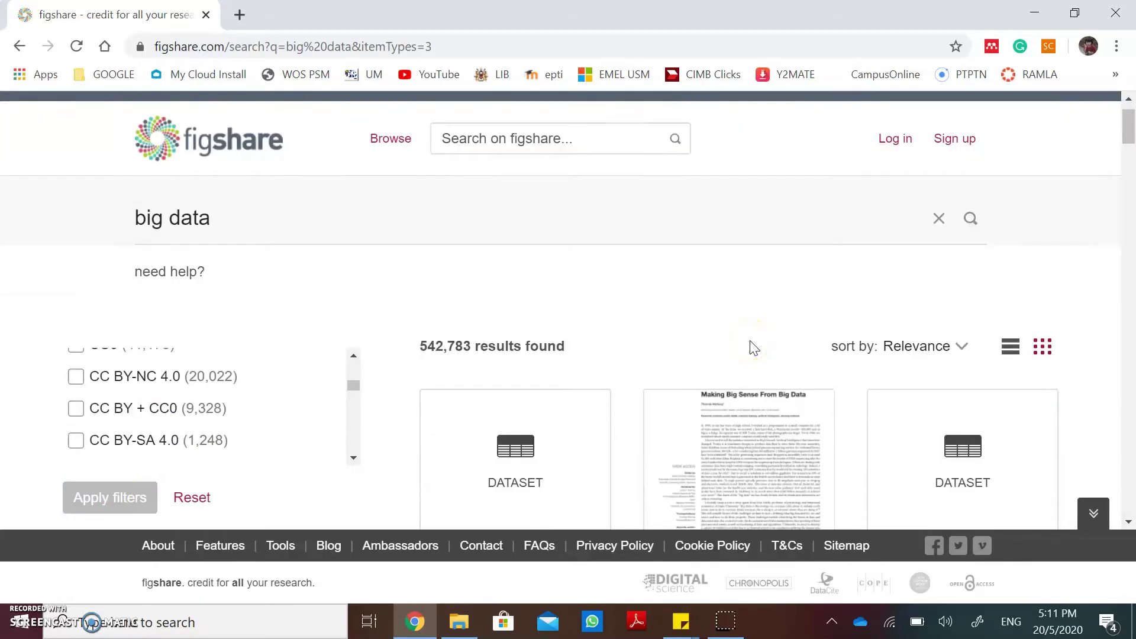
scroll(751, 350, "down", 2)
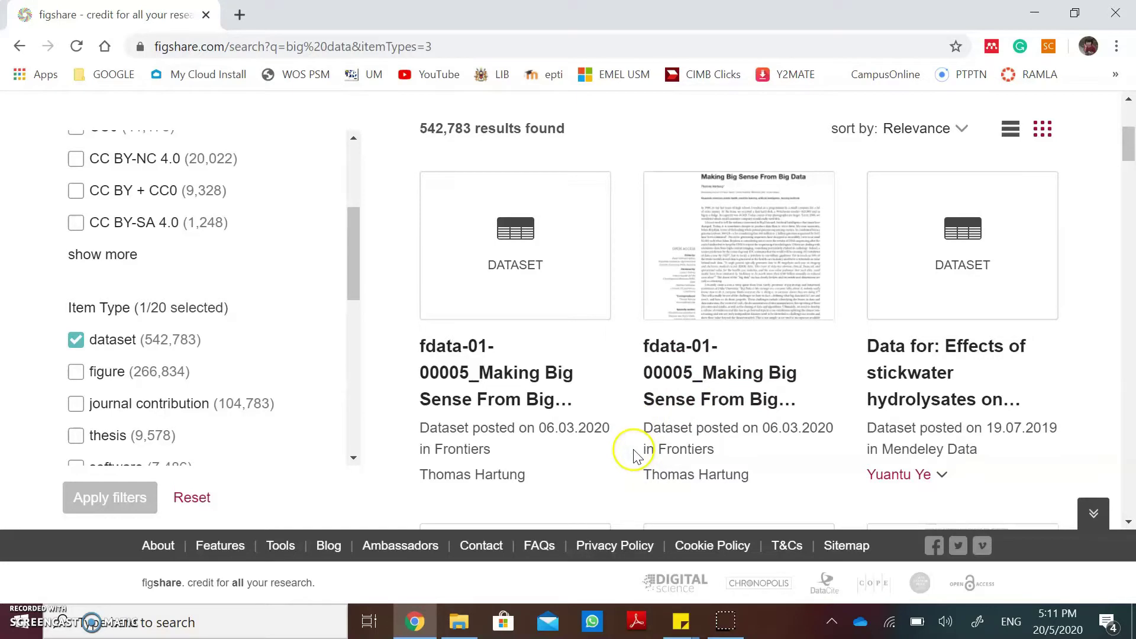
Open the stickwater hydrolysates dataset and download data (AQUA_2017_942).xlsx, opening it in Excel.
left_click(935, 353)
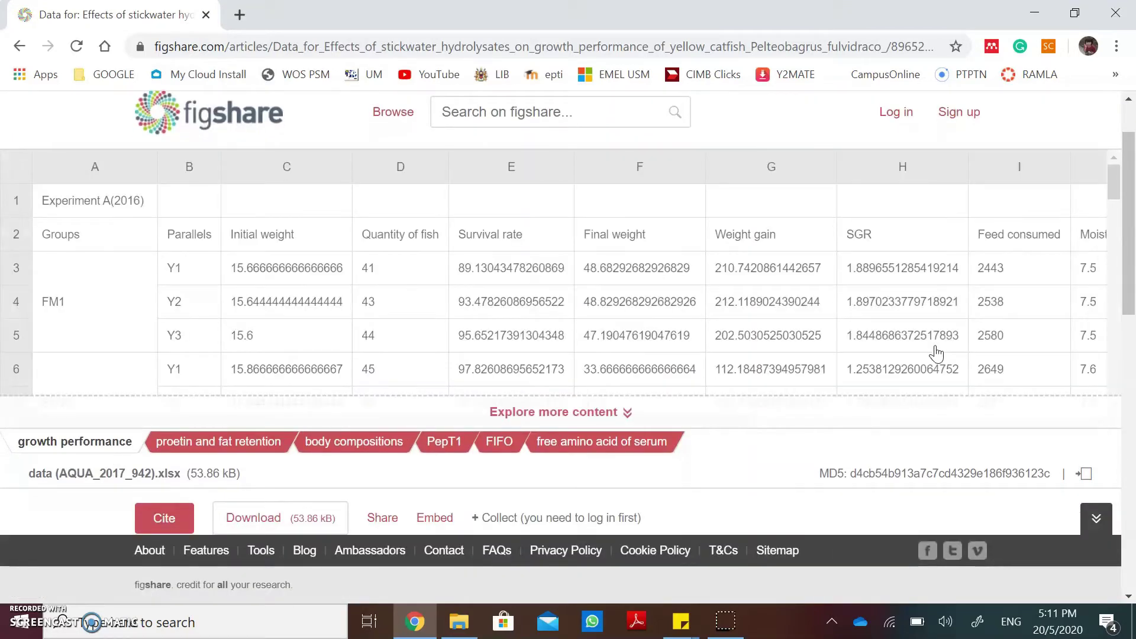
scroll(937, 354, "down", 3)
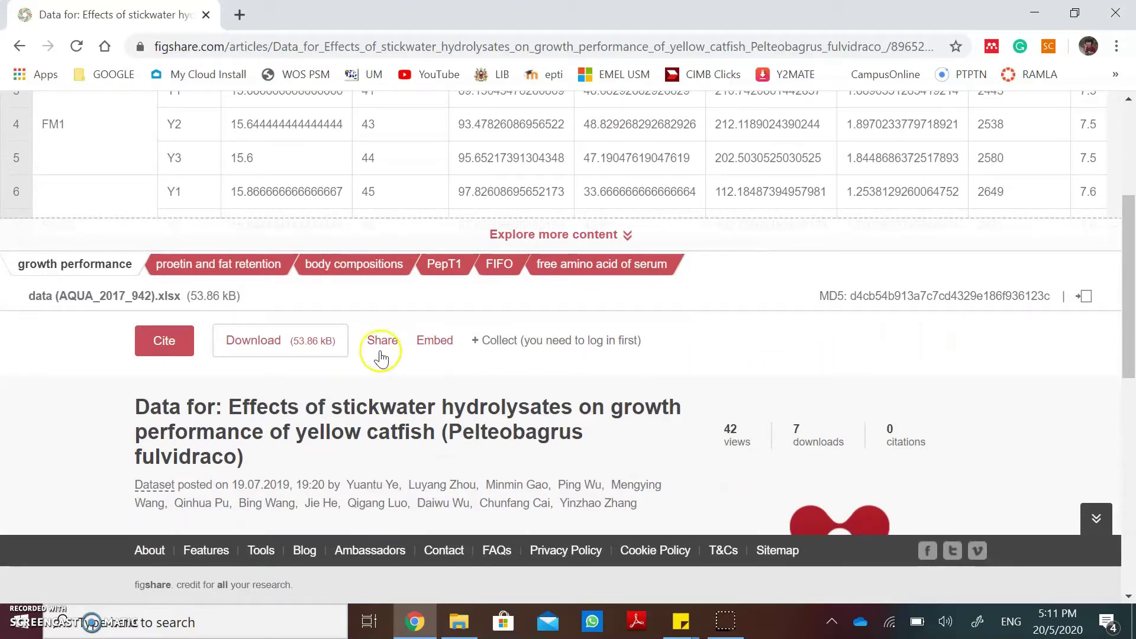
left_click(255, 349)
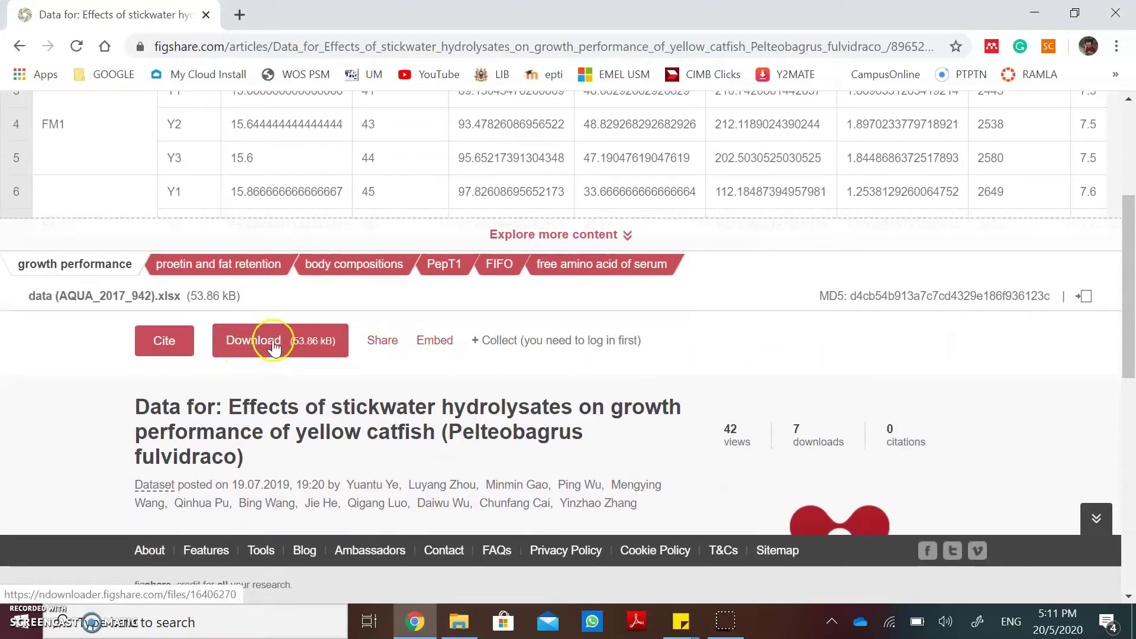
left_click(273, 348)
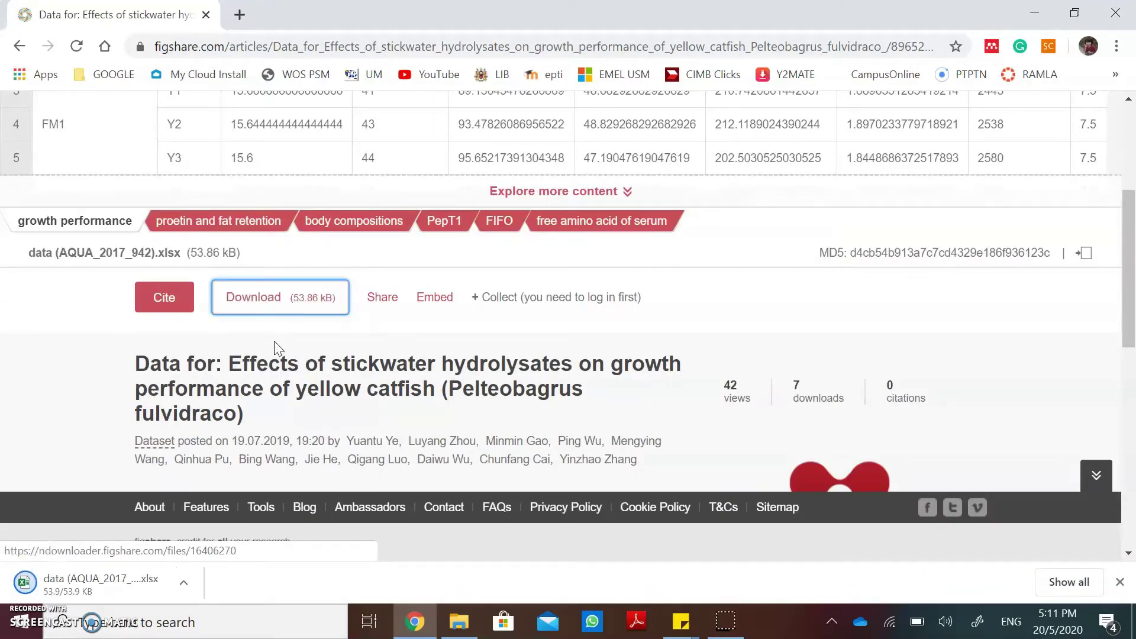
left_click(115, 585)
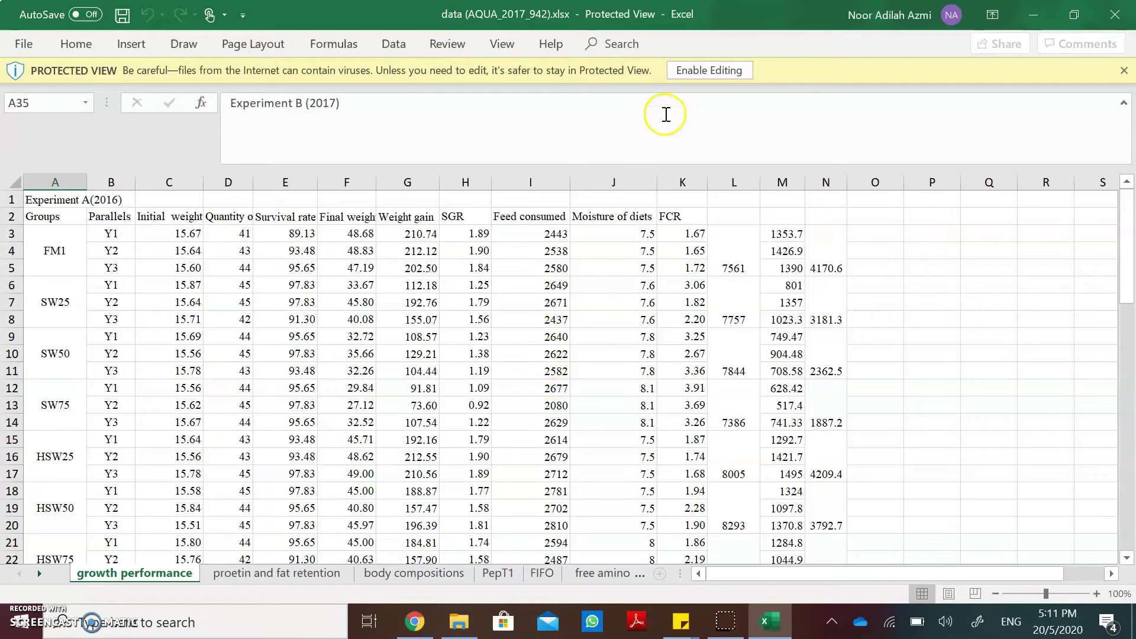
Enable editing on the growth performance workbook and return to the dataset page in Chrome.
left_click(709, 70)
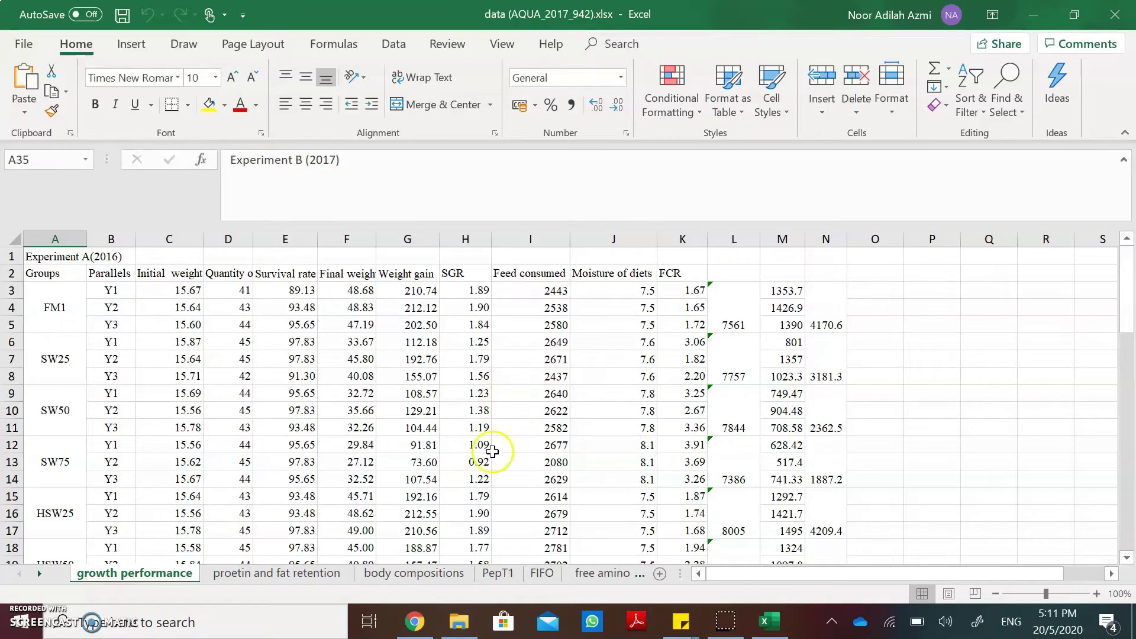
left_click(421, 629)
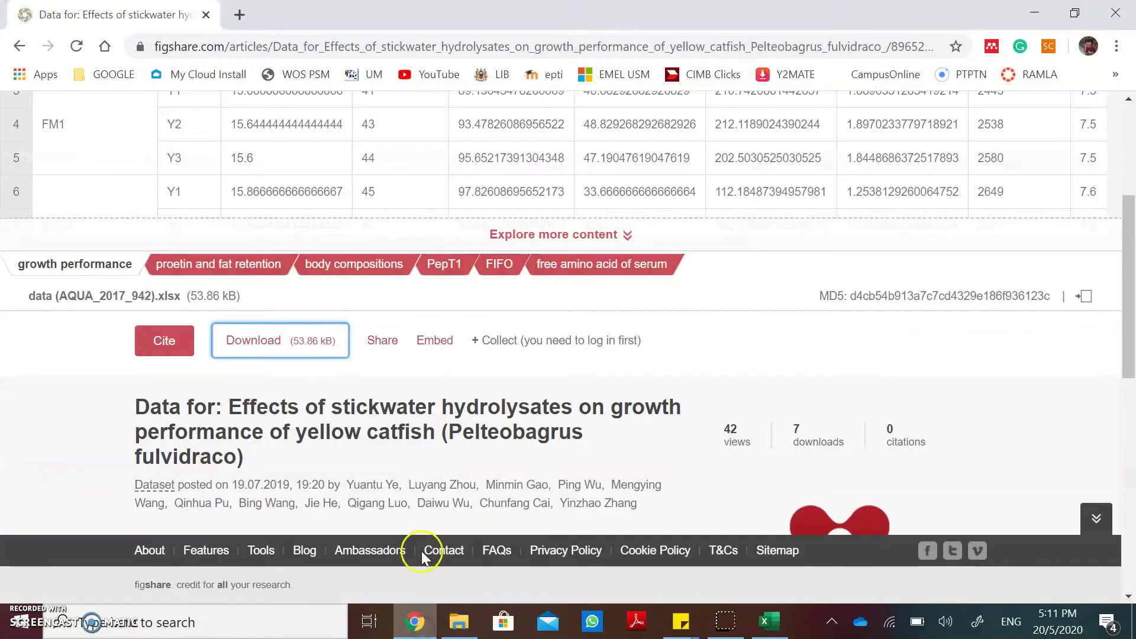
Review the catfish dataset's citation style options, then scroll back to the page top.
left_click(170, 346)
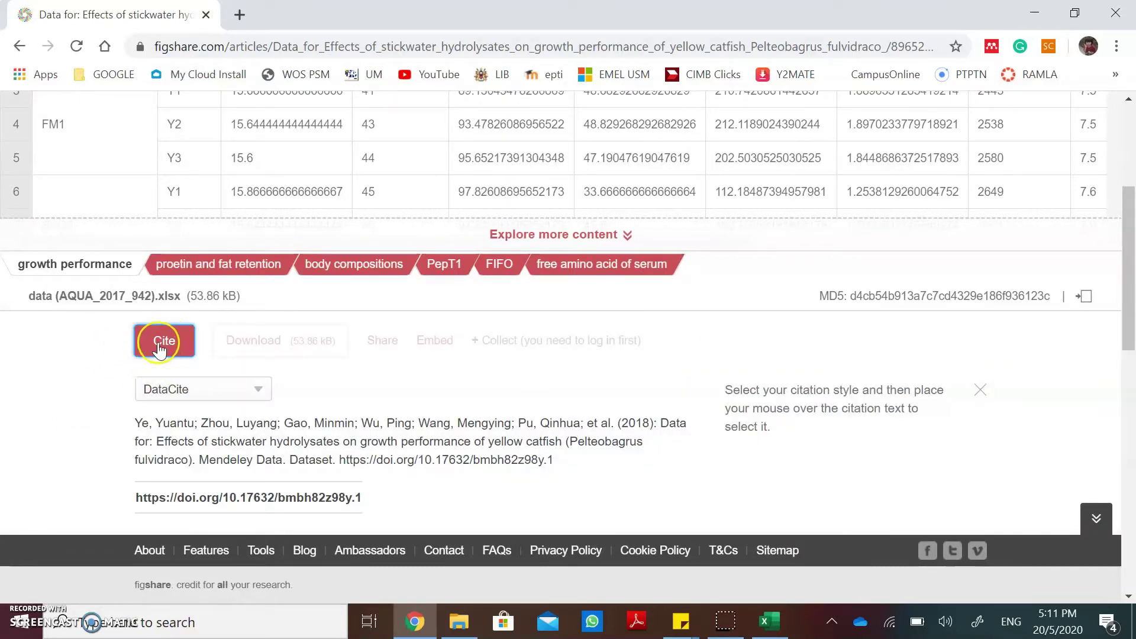
scroll(158, 349, "down", 2)
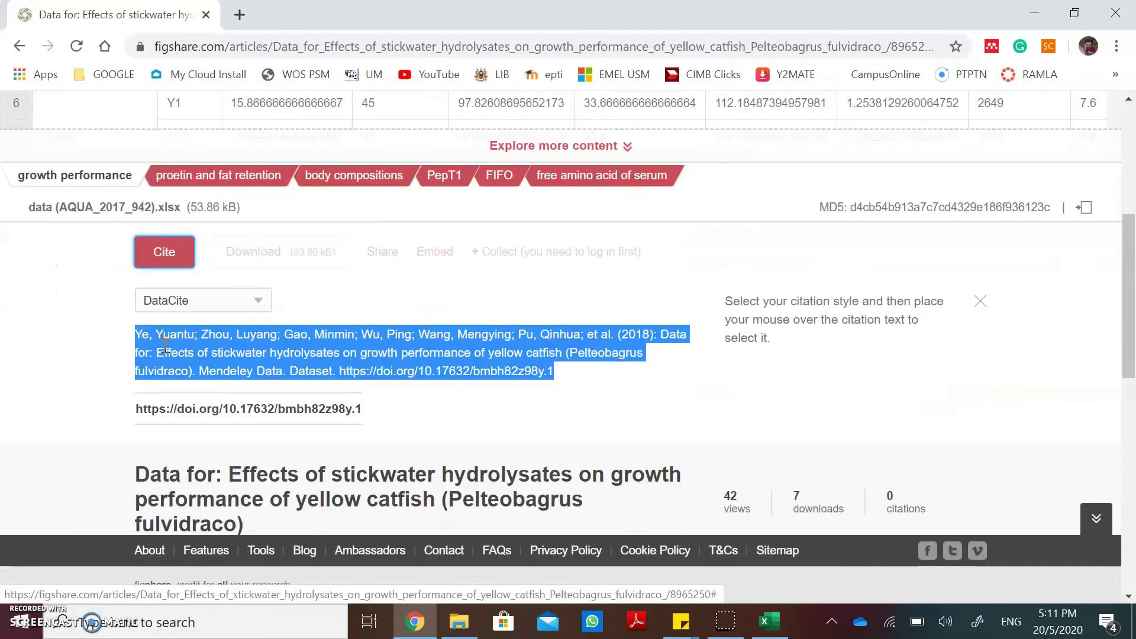
scroll(166, 347, "down", 2)
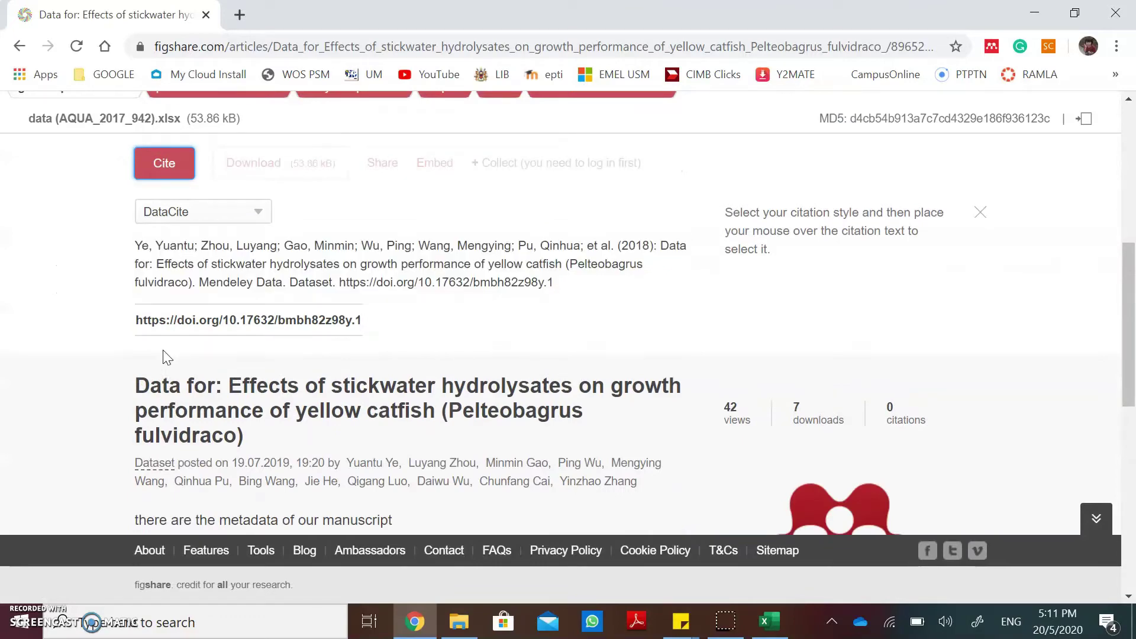
left_click(257, 213)
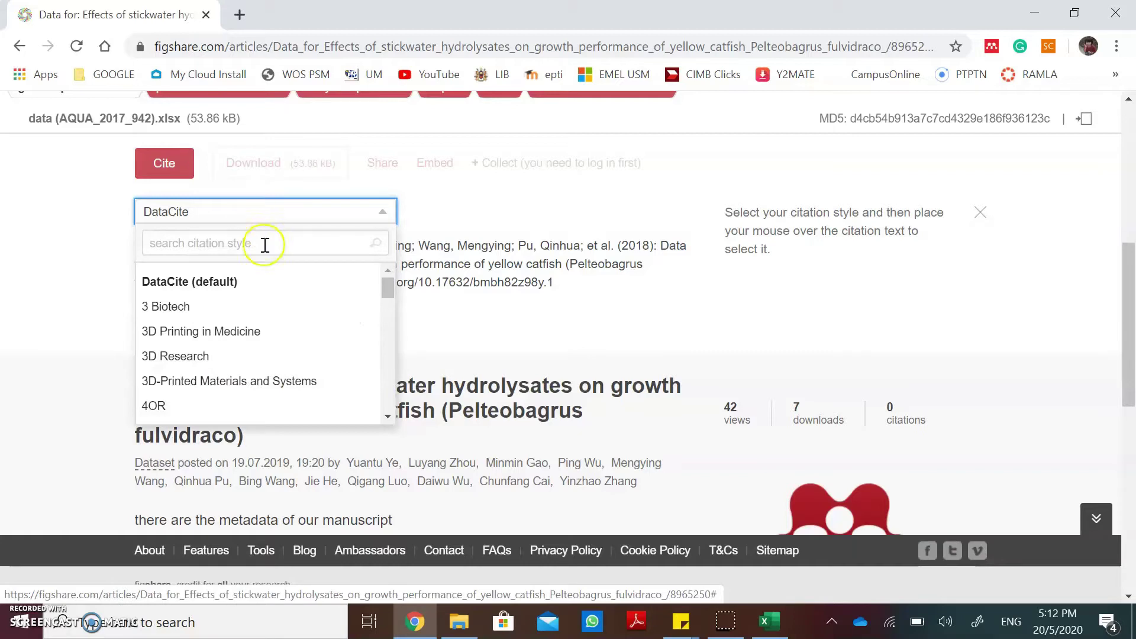
scroll(275, 297, "down", 8)
scroll(278, 297, "down", 10)
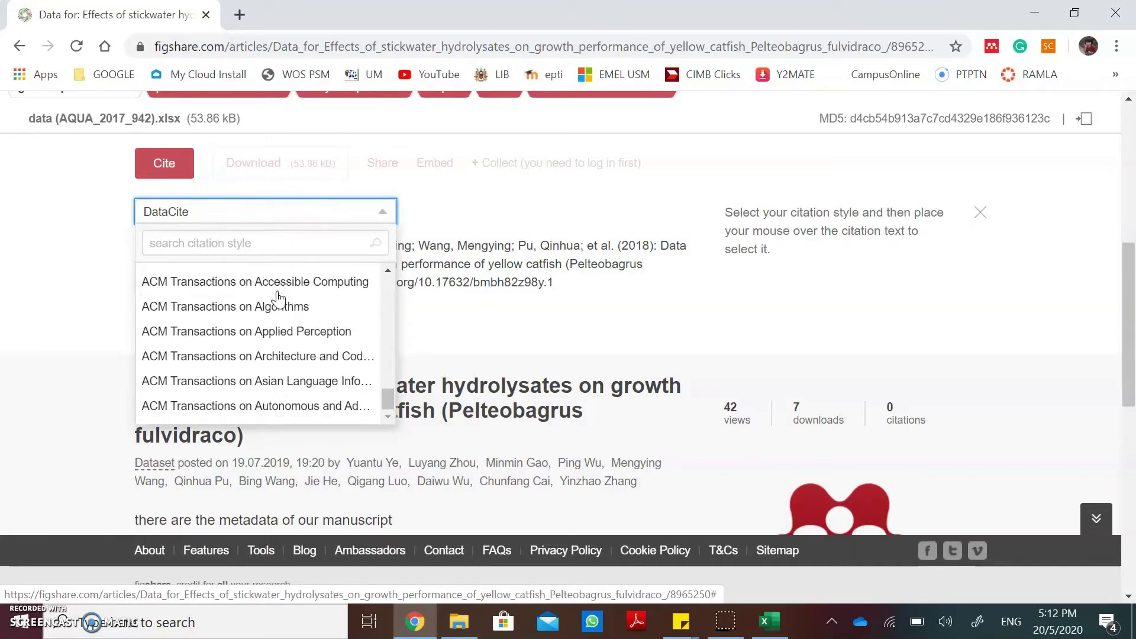
left_click(514, 213)
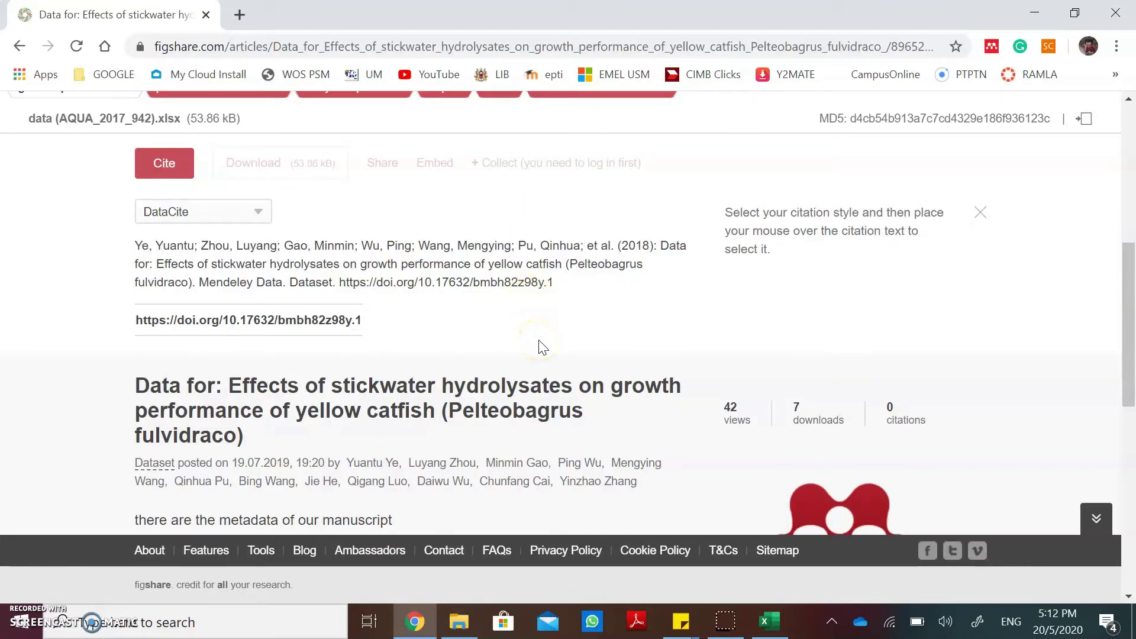
scroll(544, 348, "up", 7)
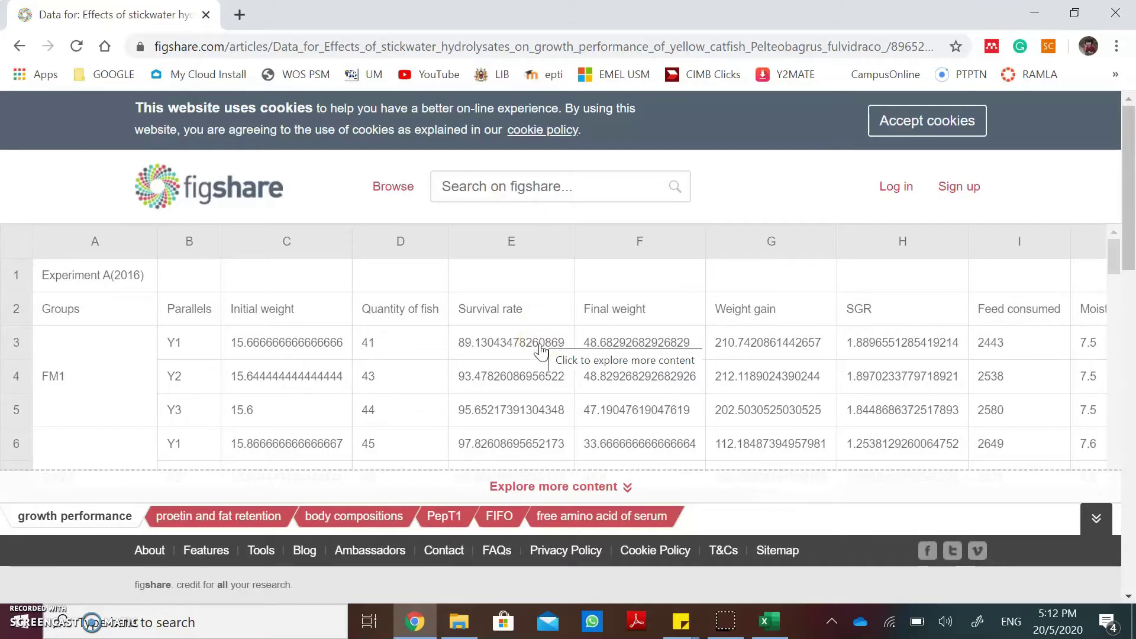
Log in to figshare with the saved account e-mail and password.
left_click(217, 194)
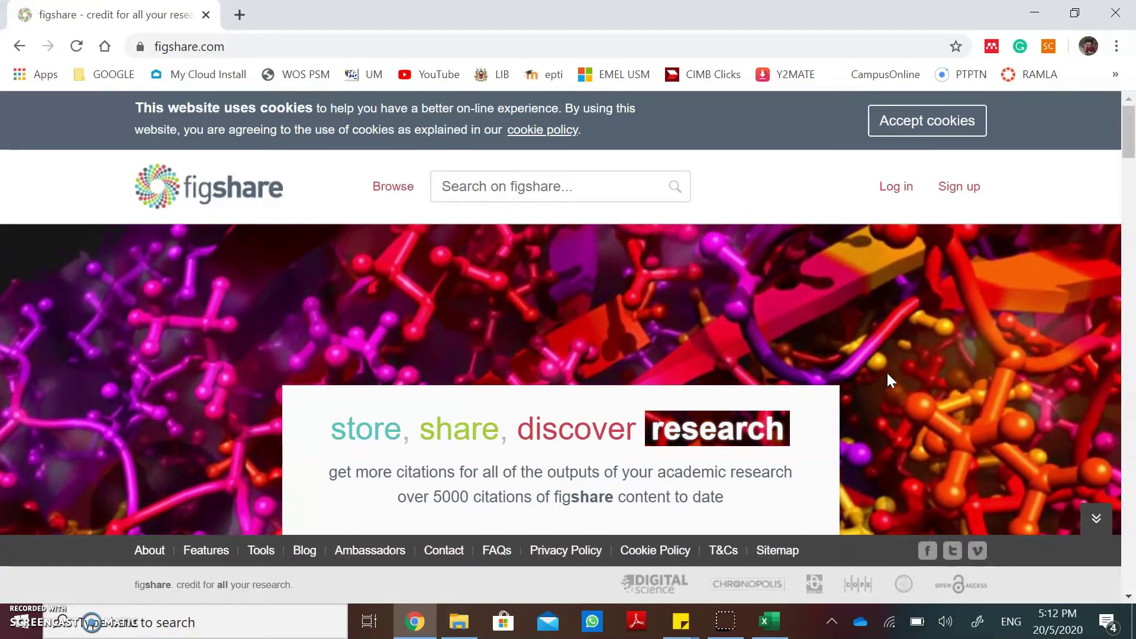
left_click(950, 198)
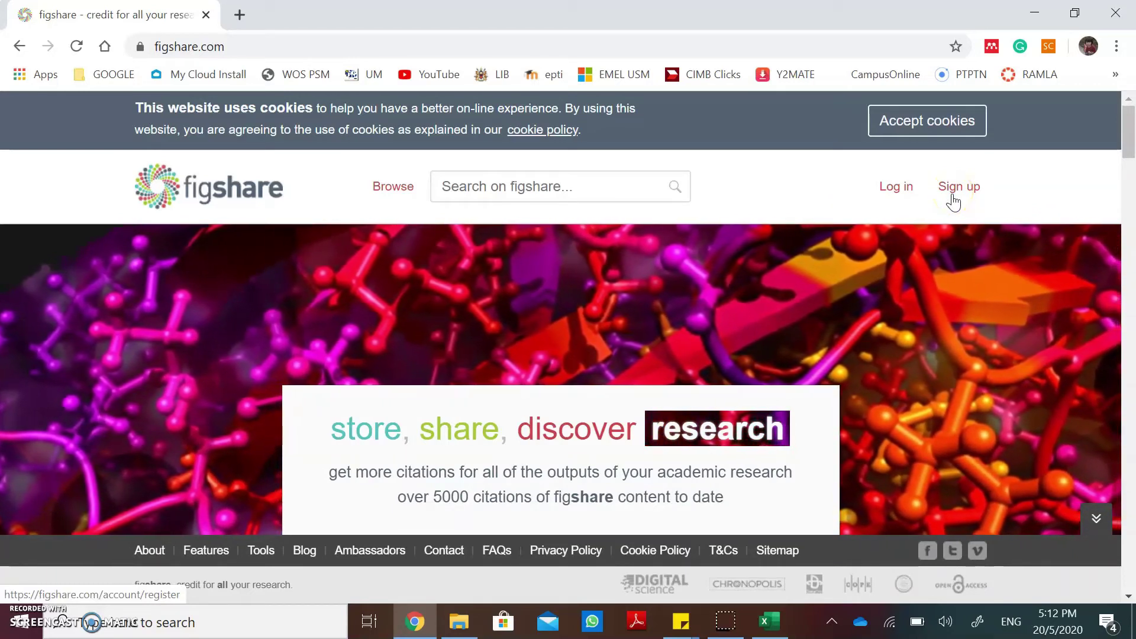
left_click(897, 188)
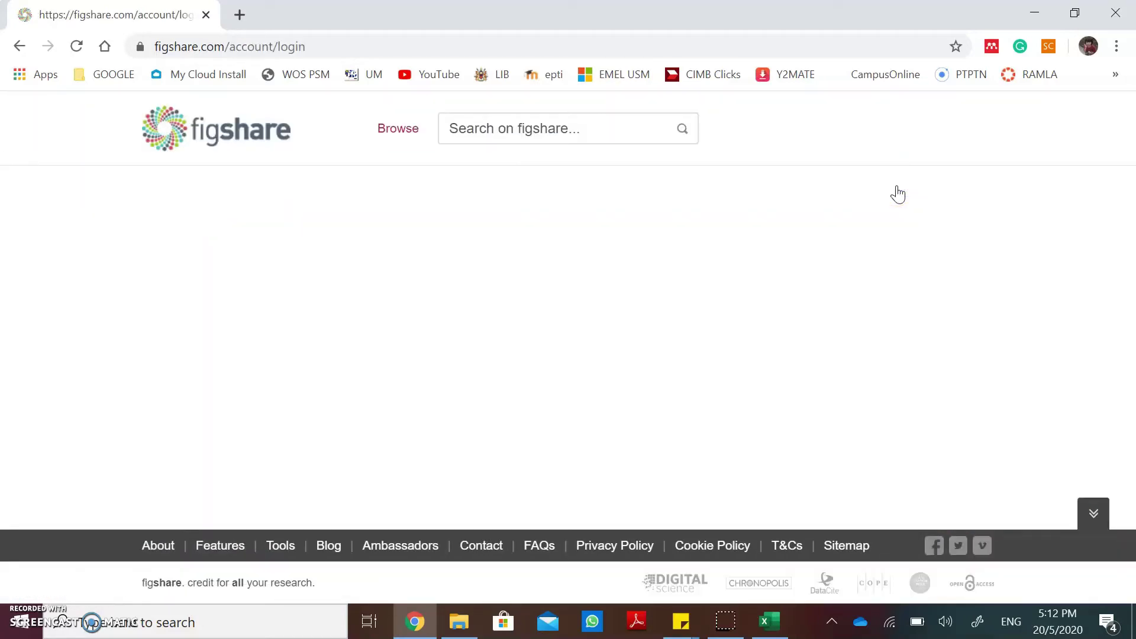
left_click(490, 362)
left_click(496, 407)
left_click(477, 439)
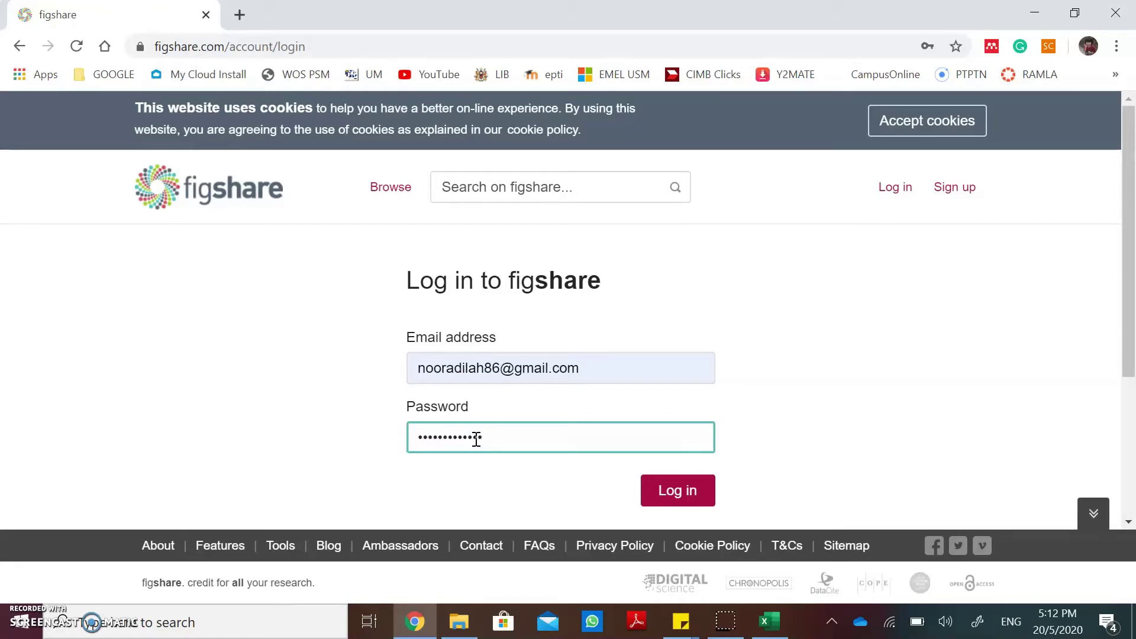
left_click(671, 480)
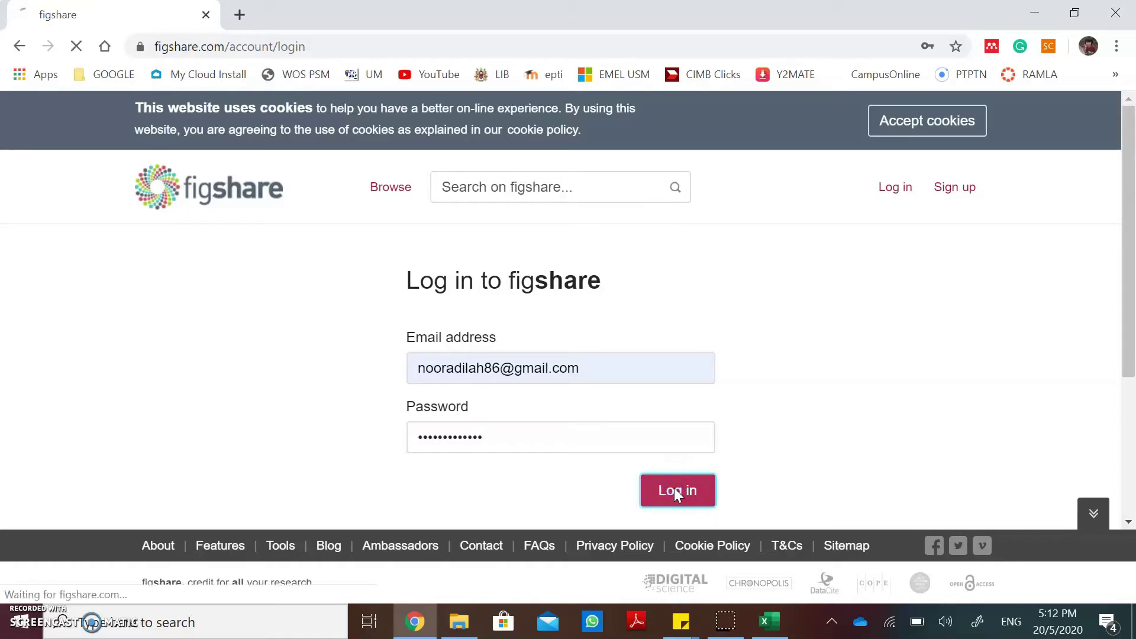
left_click(674, 488)
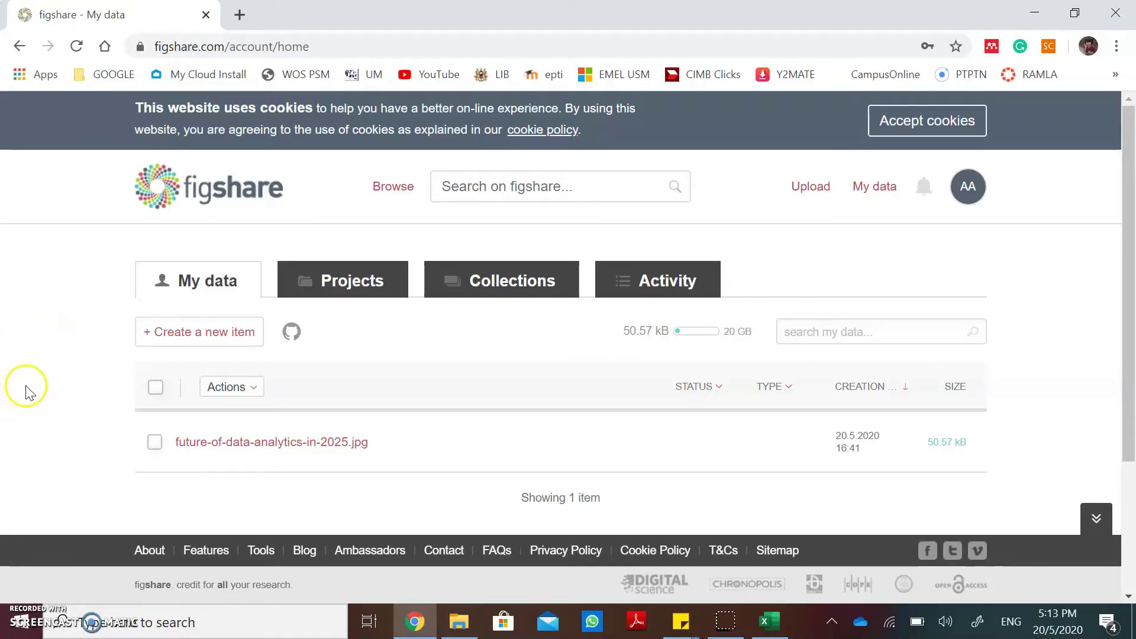
Create a new item and upload 1_be2sR_HIKjY36cWuWRcu-Q.jpeg from Desktop > My Thesis.
left_click(196, 336)
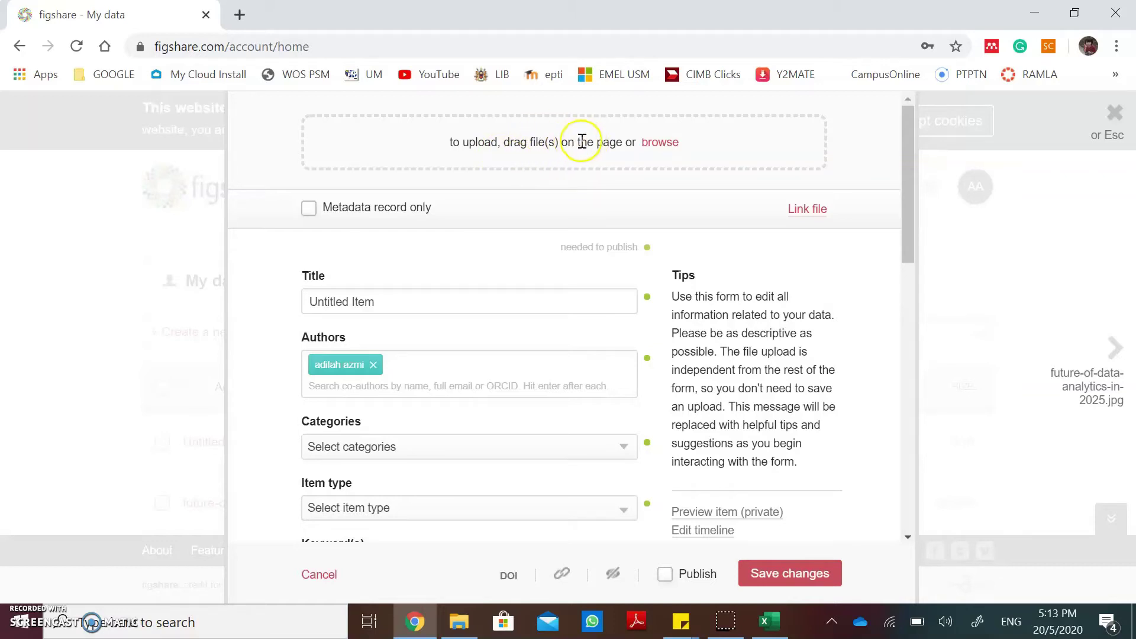
left_click(660, 143)
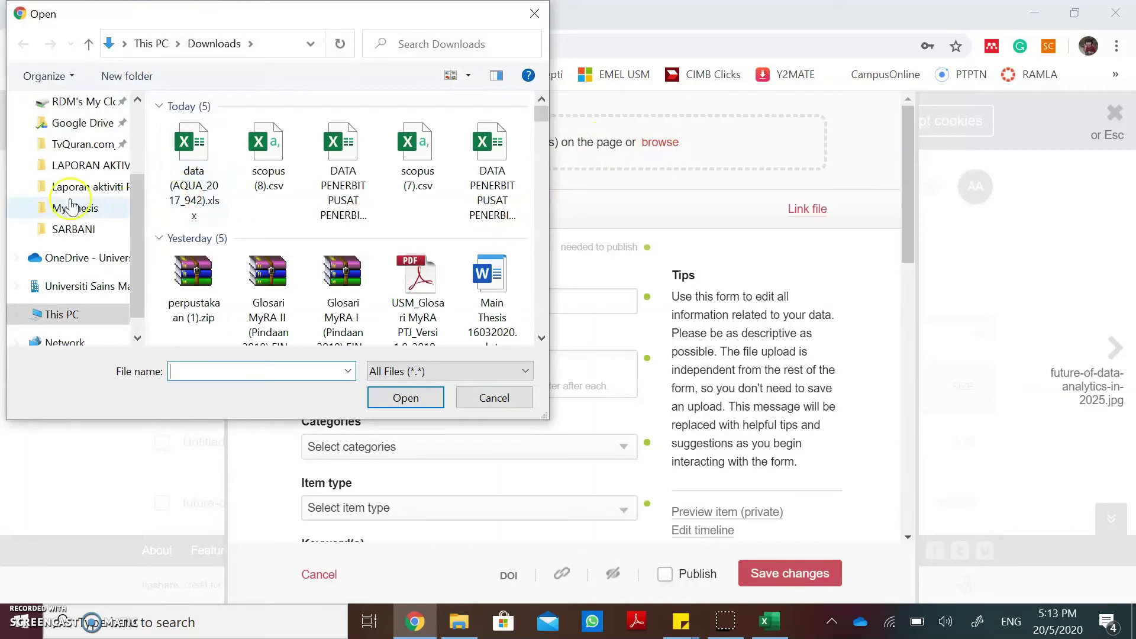
scroll(144, 188, "up", 3)
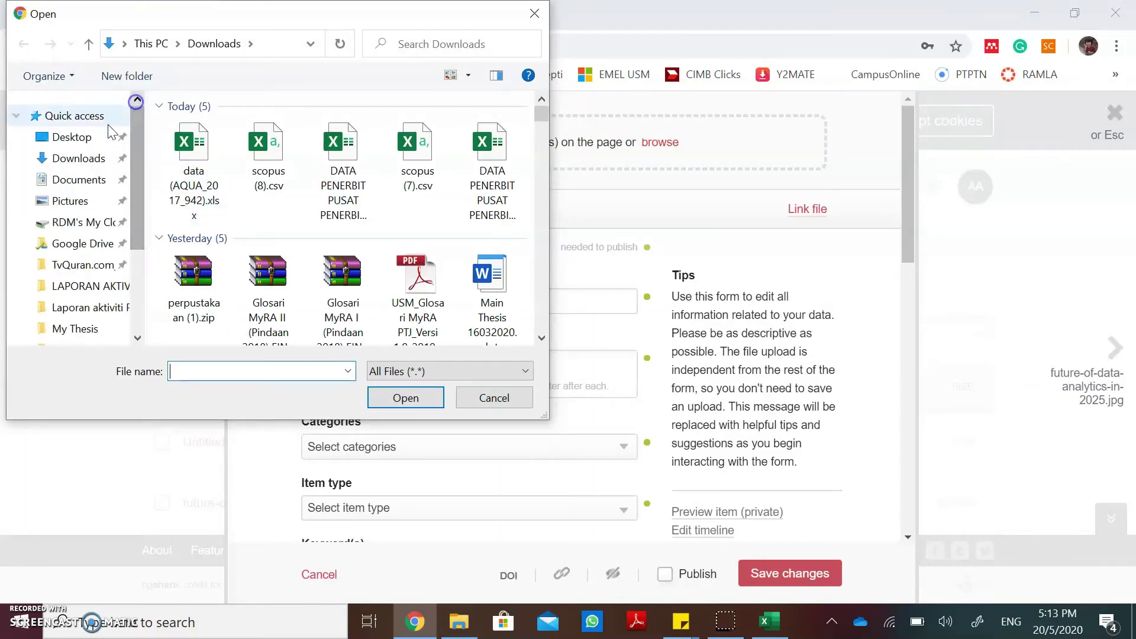
left_click(83, 136)
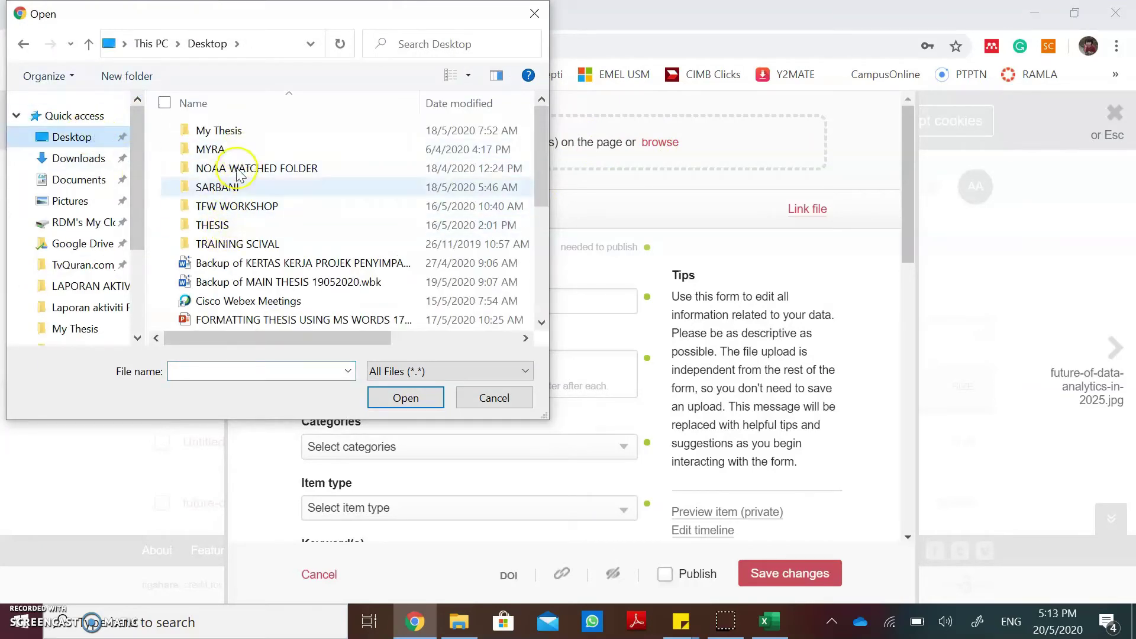
double_click(219, 130)
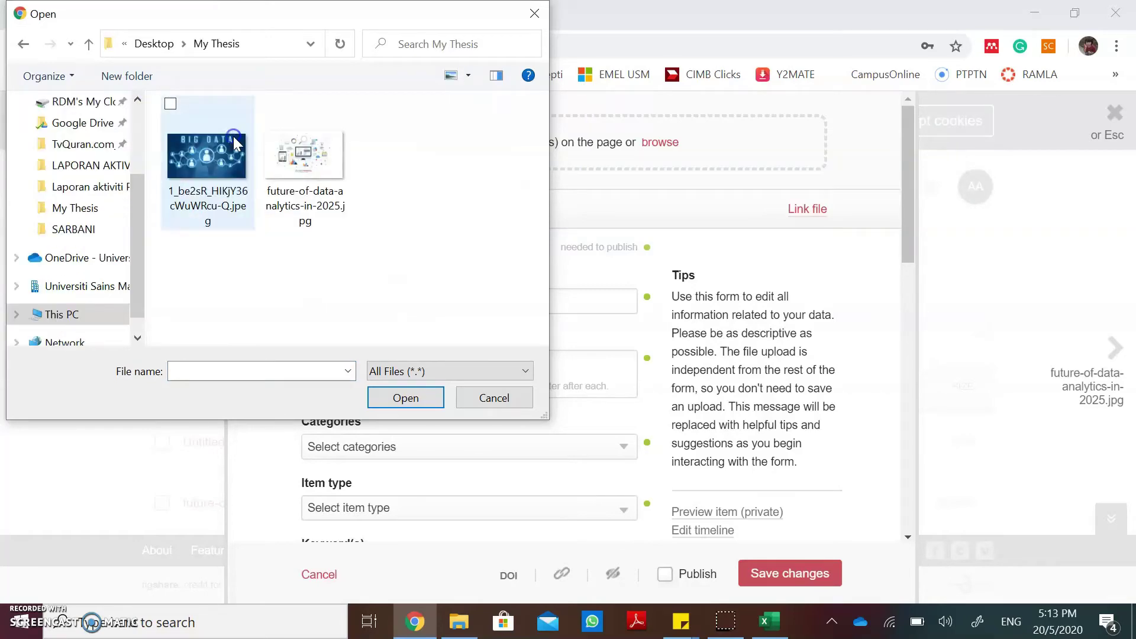
left_click(231, 157)
left_click(367, 398)
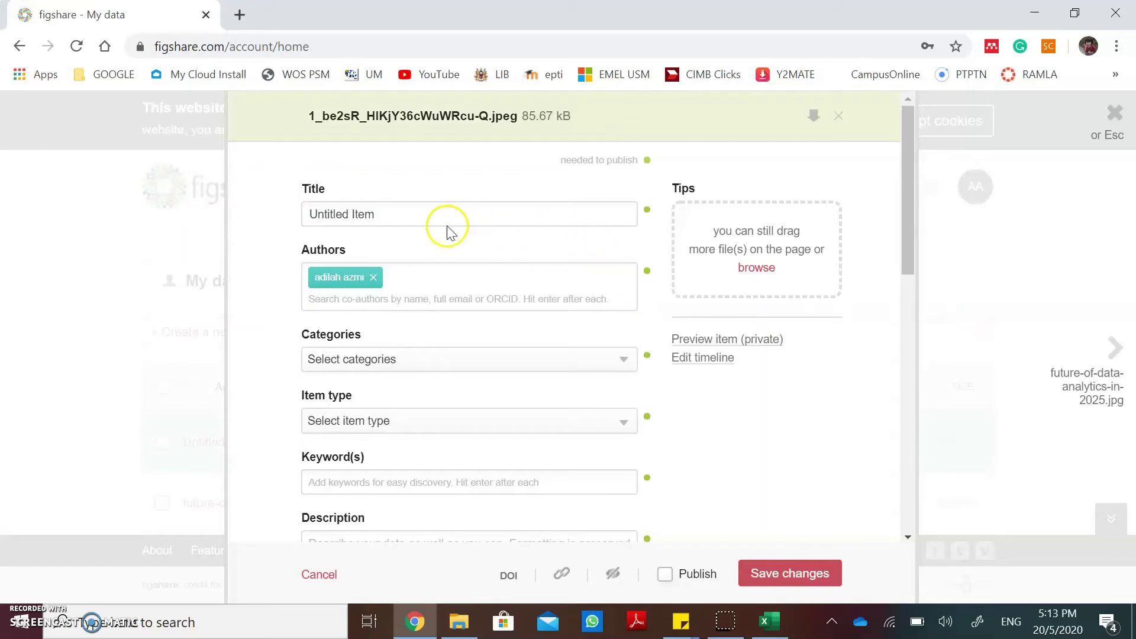
Replace the placeholder Untitled Item with the title 'Dataset big data 101'.
left_click(388, 214)
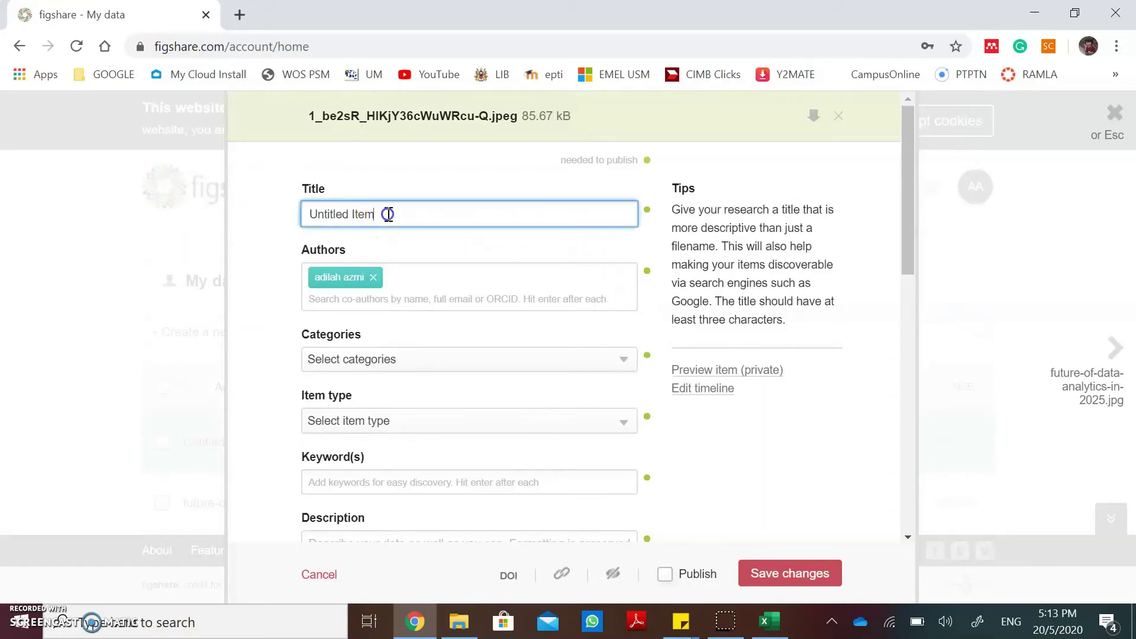
left_click_drag(413, 210, 299, 213)
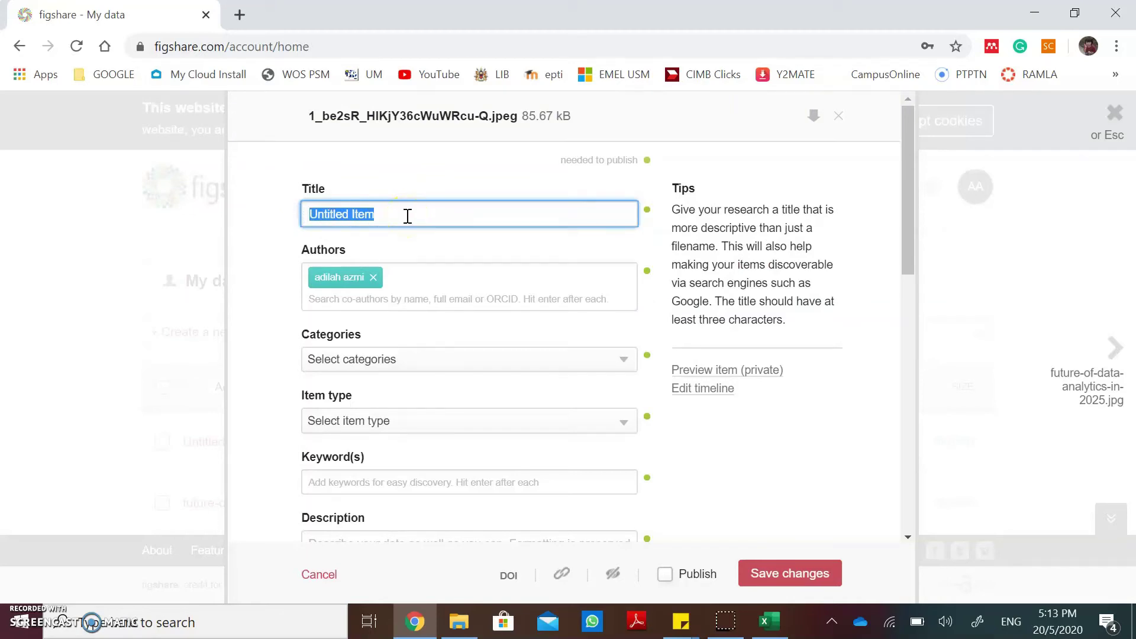
type("Dataset big data 101")
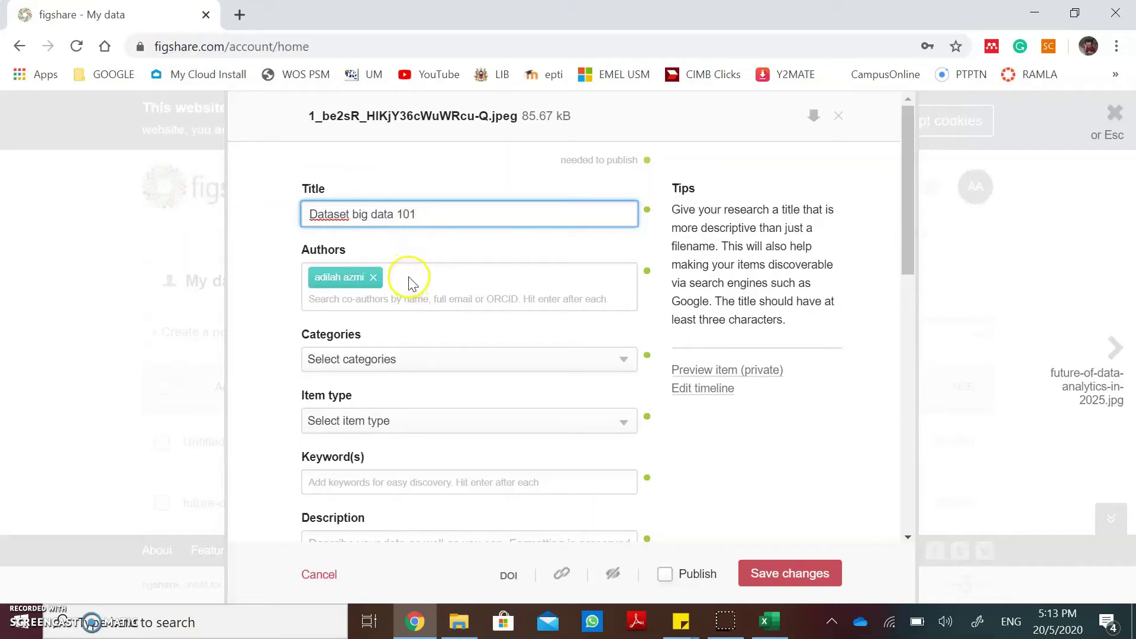
Add the co-author found by name search and move them ahead of the first author.
left_click(364, 300)
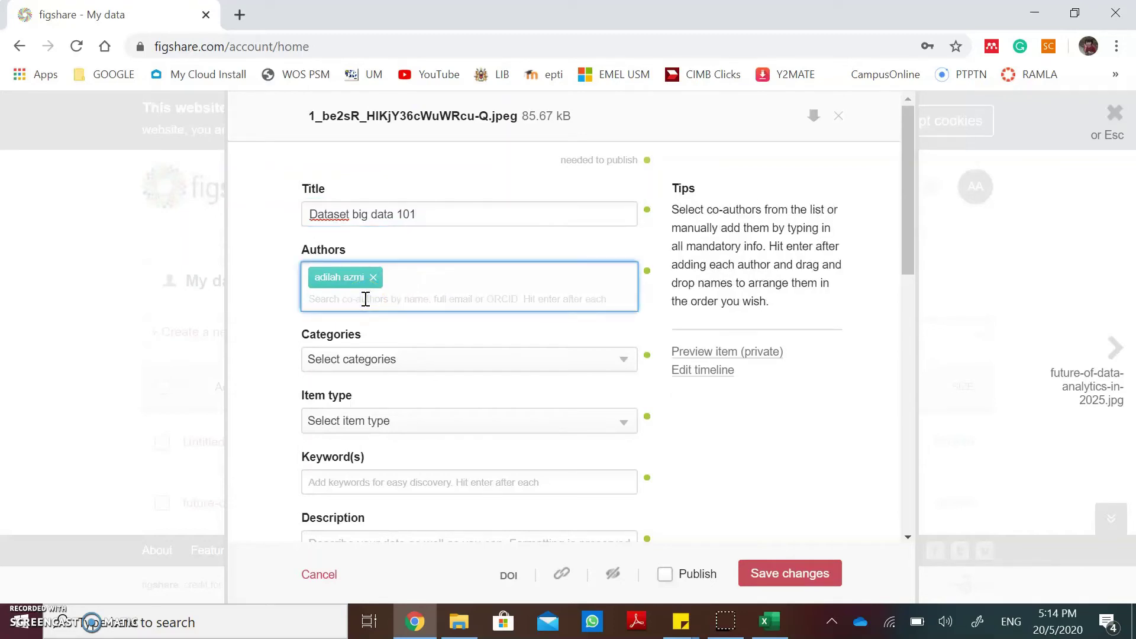
type("ramlah")
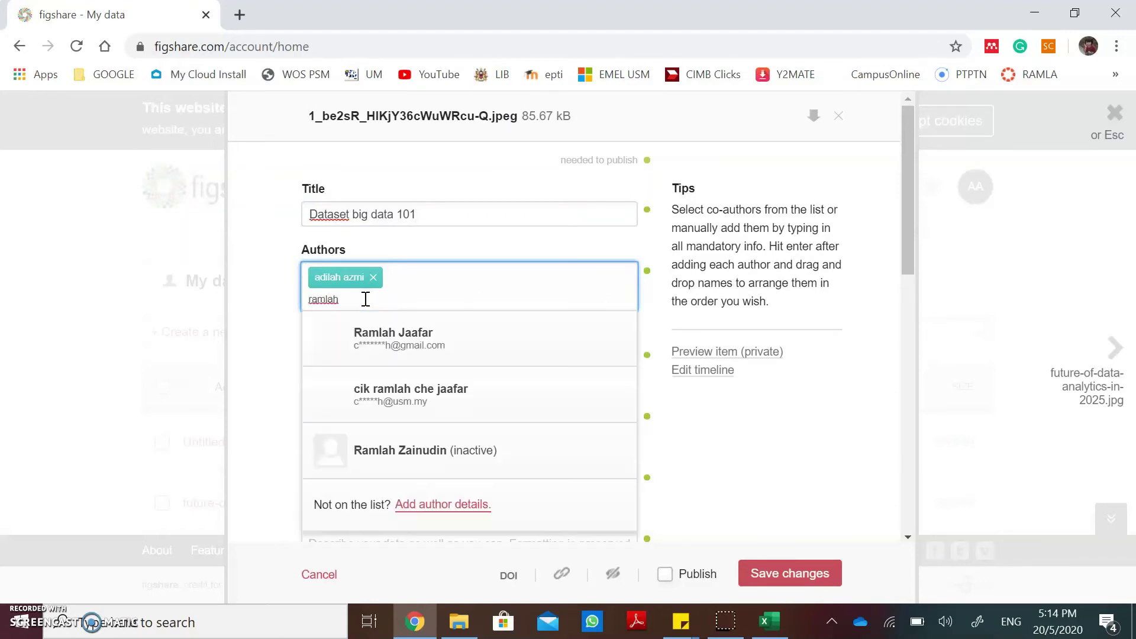
left_click(390, 398)
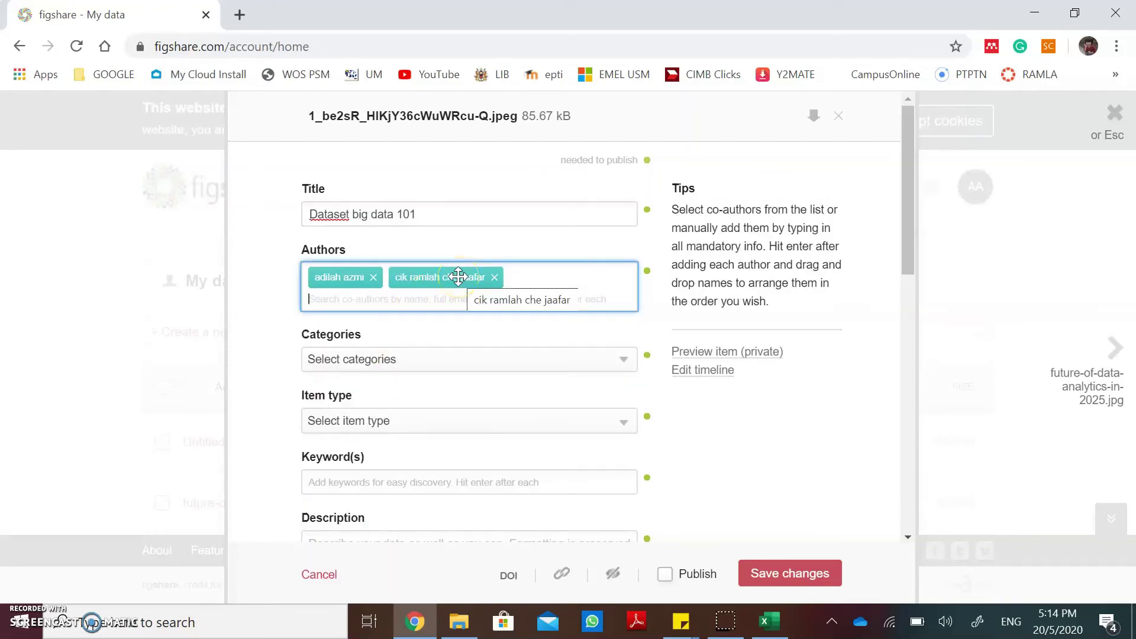
left_click_drag(459, 276, 378, 276)
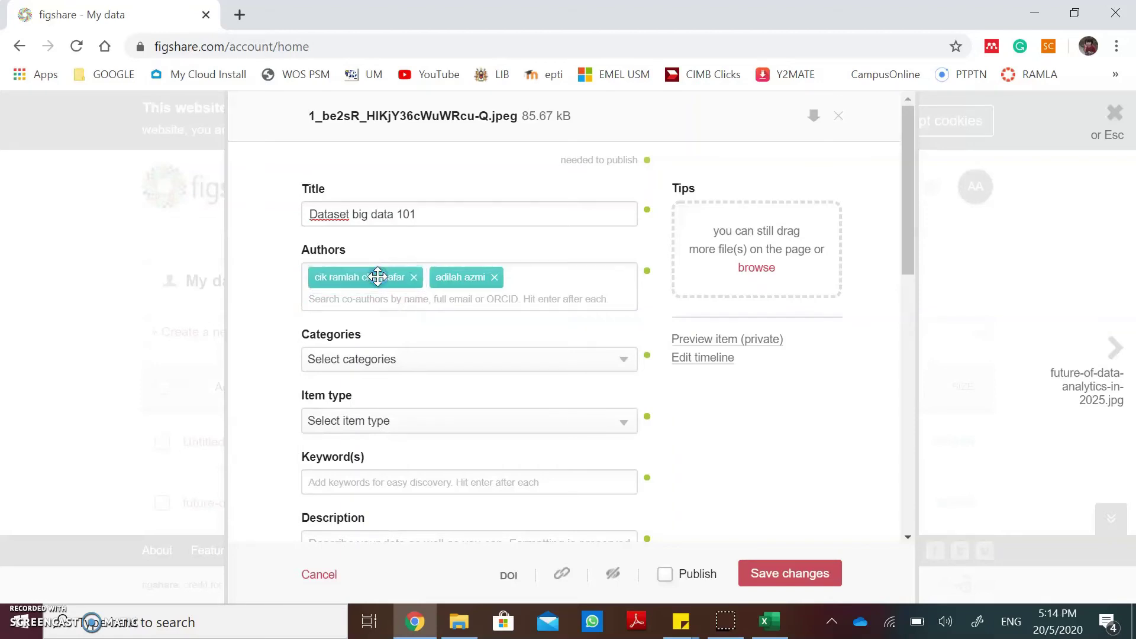
Tick Database Management under Information and Computing Sciences in the Categories list.
scroll(399, 299, "down", 2)
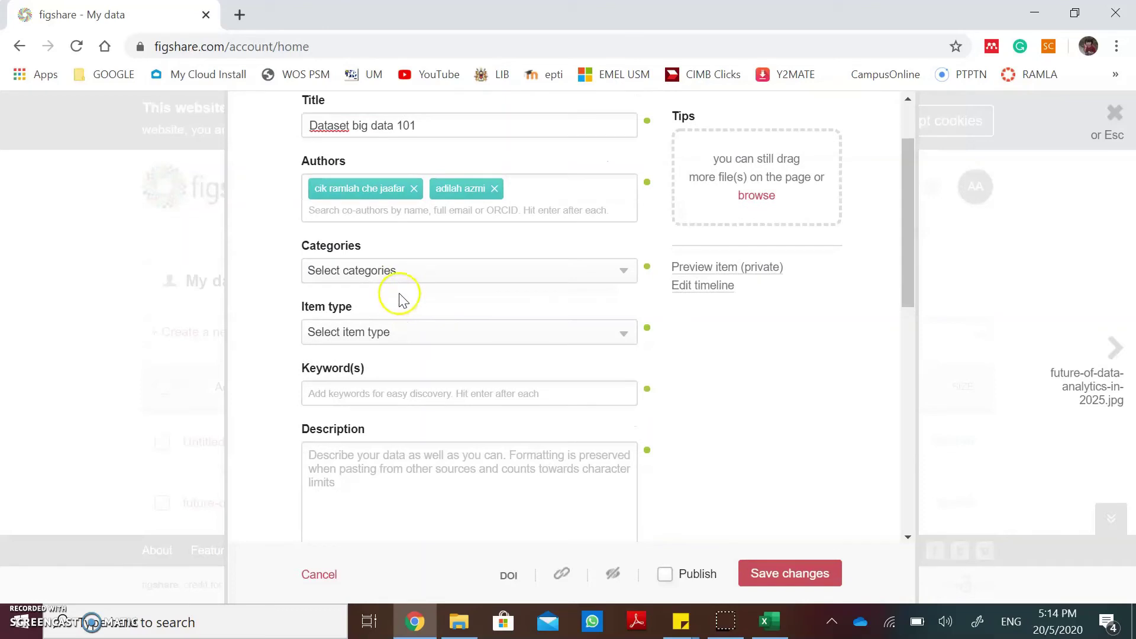
left_click(418, 273)
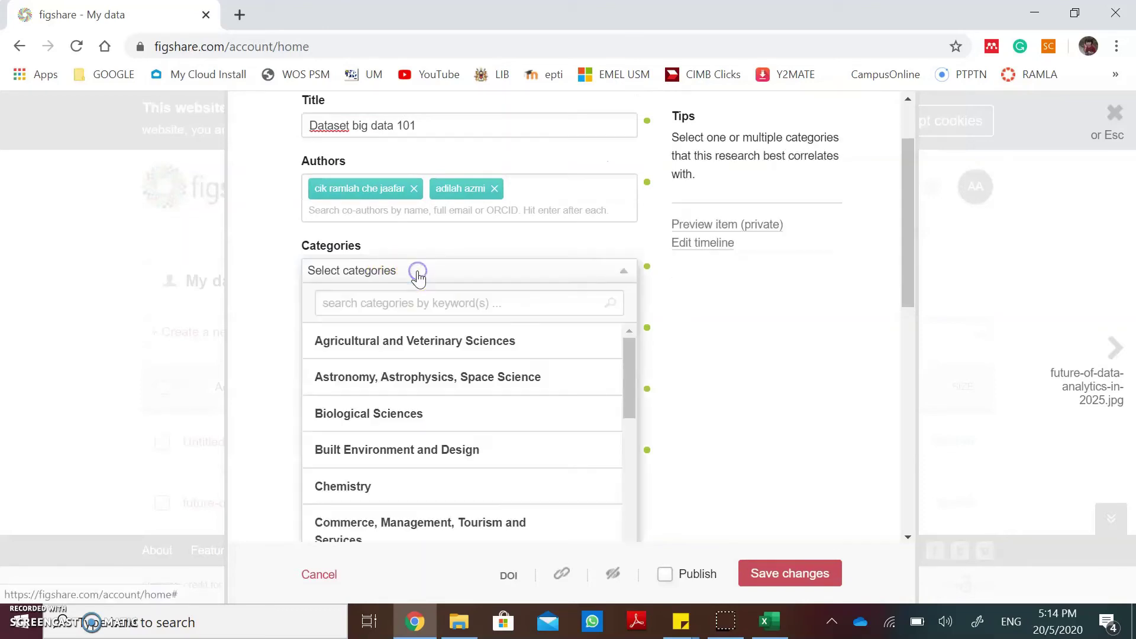
scroll(461, 377, "down", 1)
scroll(460, 379, "down", 1)
scroll(460, 379, "down", 1)
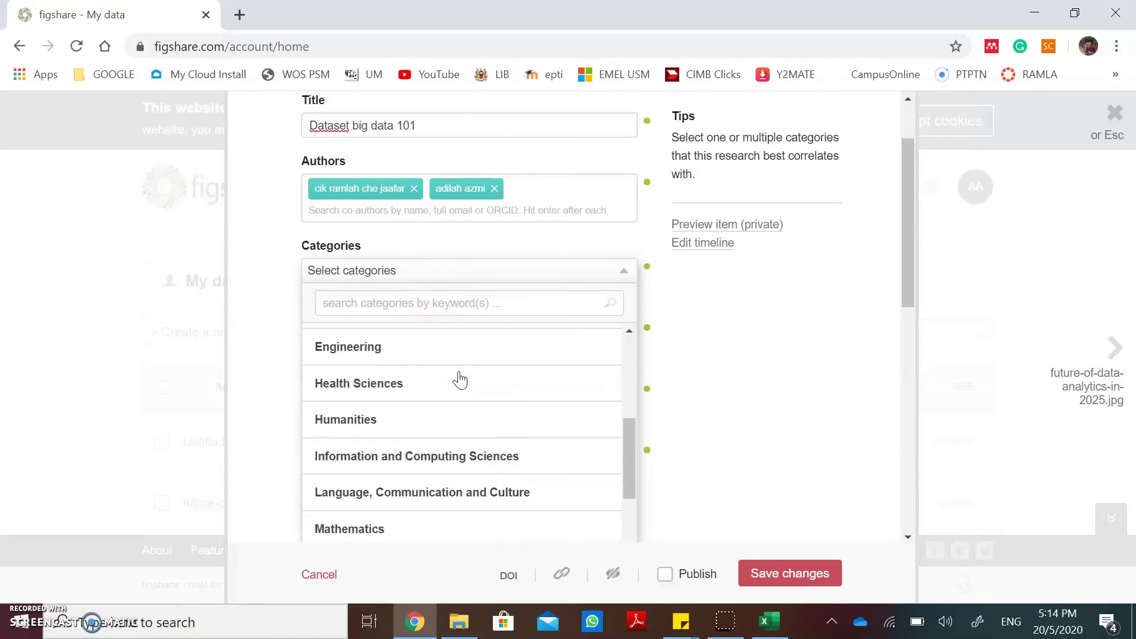
left_click(460, 463)
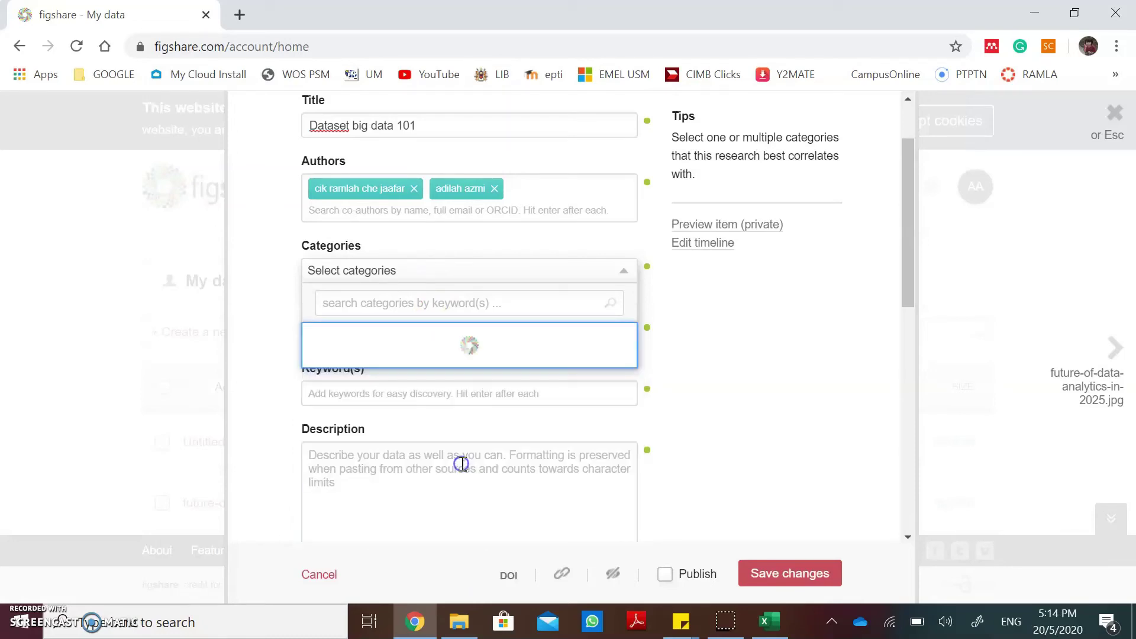
scroll(513, 412, "down", 2)
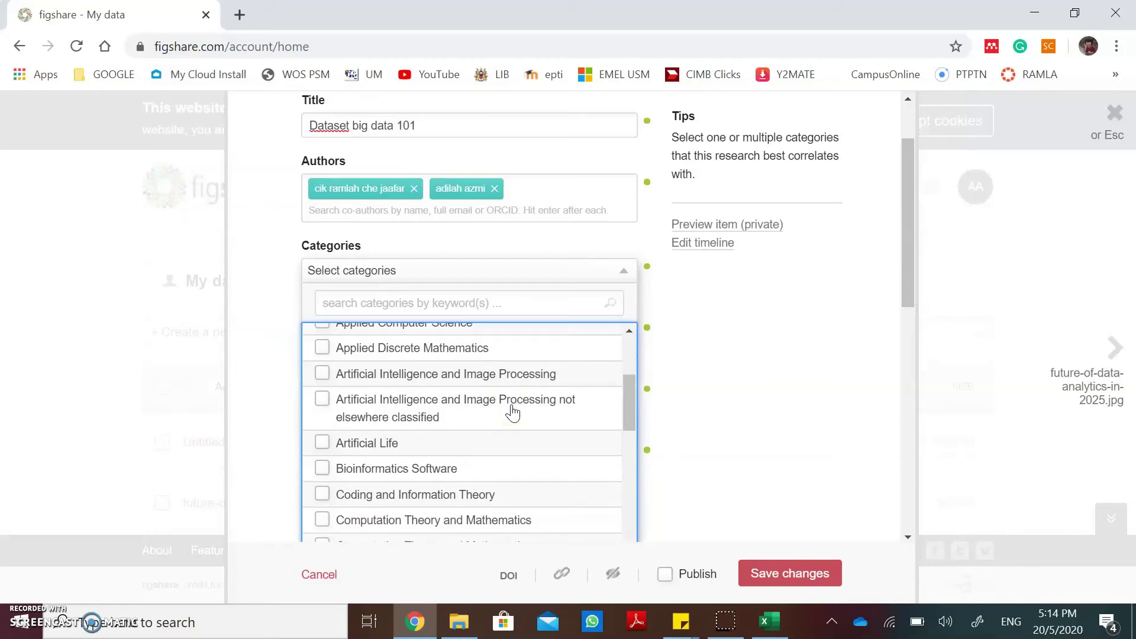
scroll(512, 412, "down", 1)
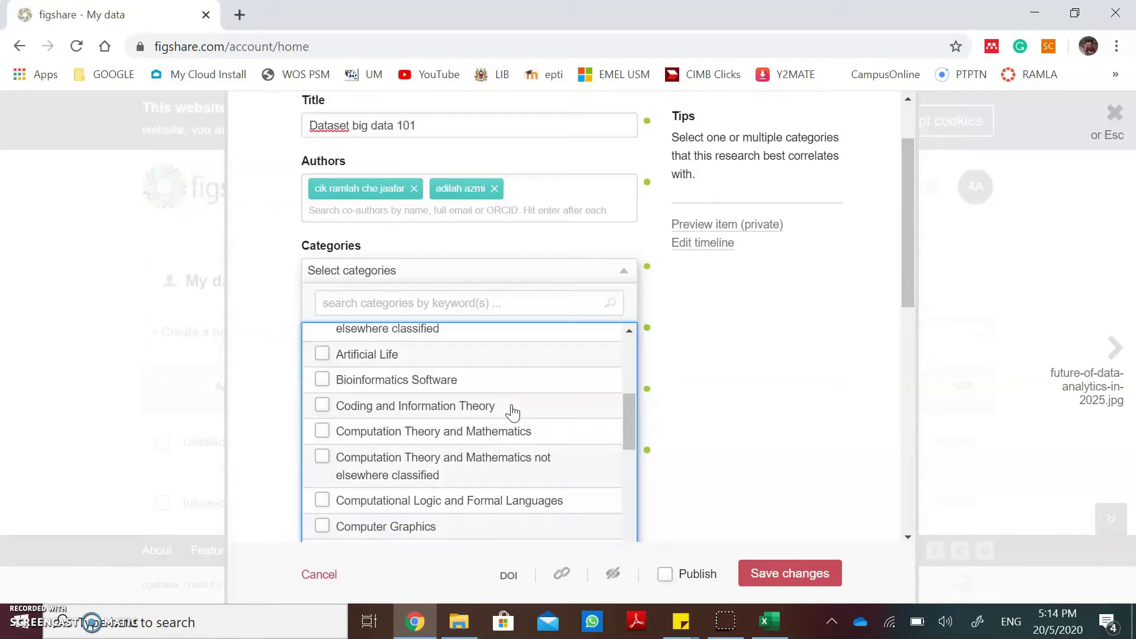
scroll(513, 412, "down", 3)
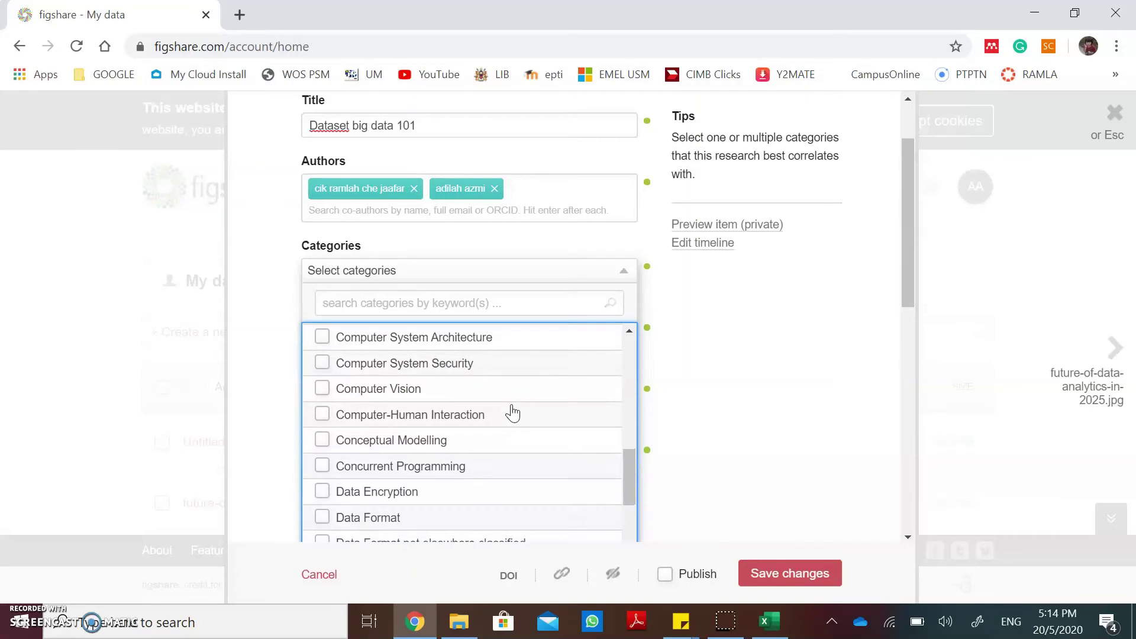
scroll(513, 413, "down", 1)
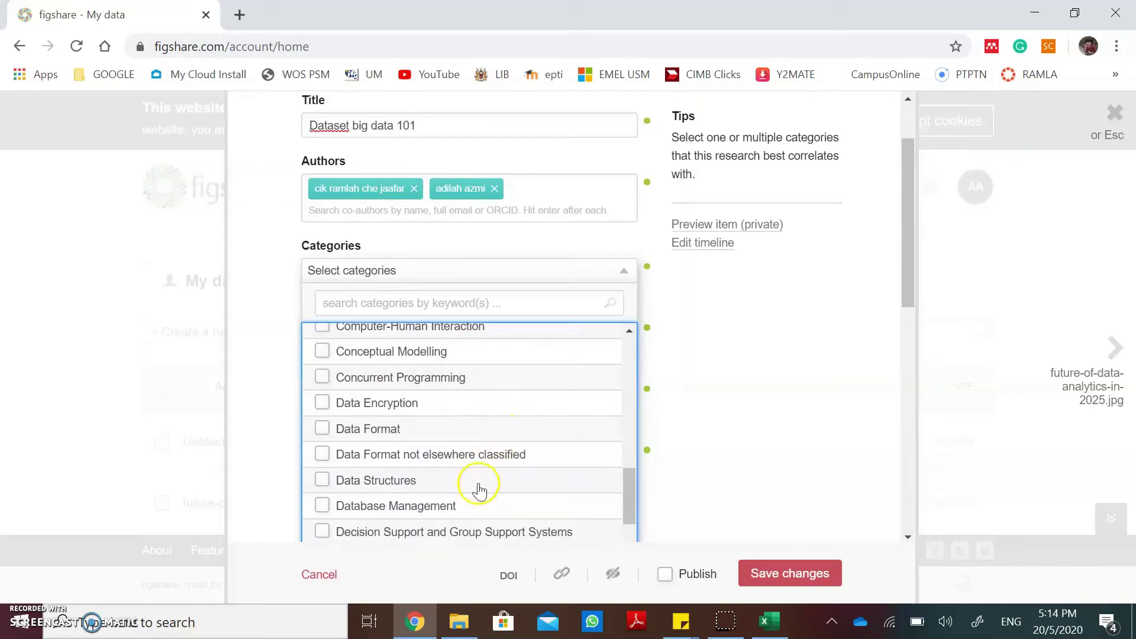
scroll(455, 505, "down", 1)
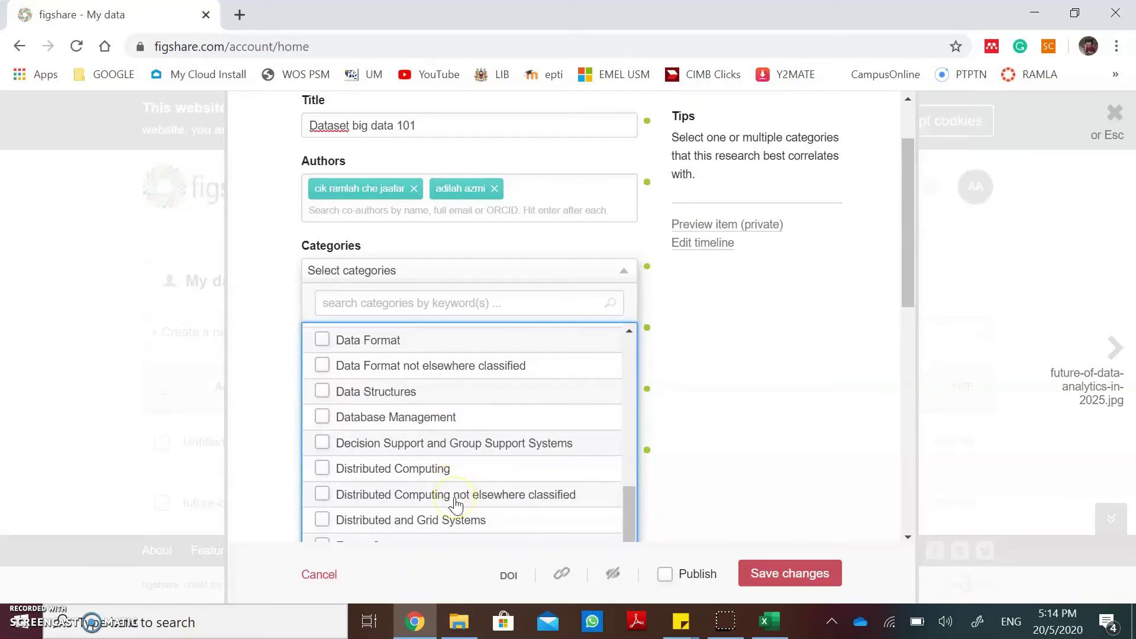
left_click(412, 418)
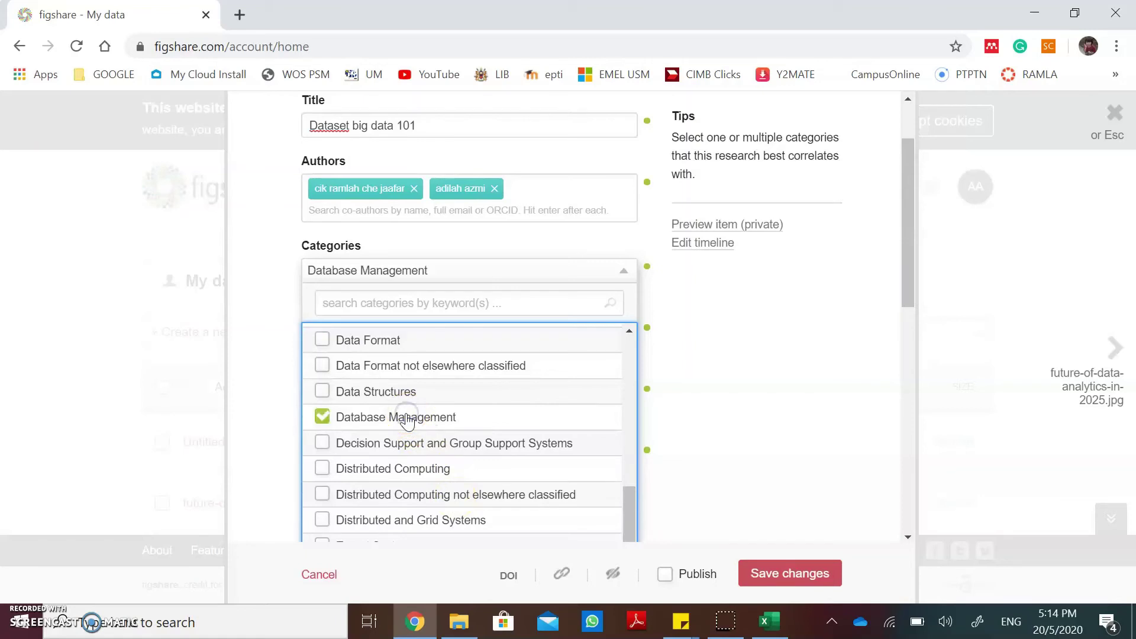
scroll(694, 437, "down", 3)
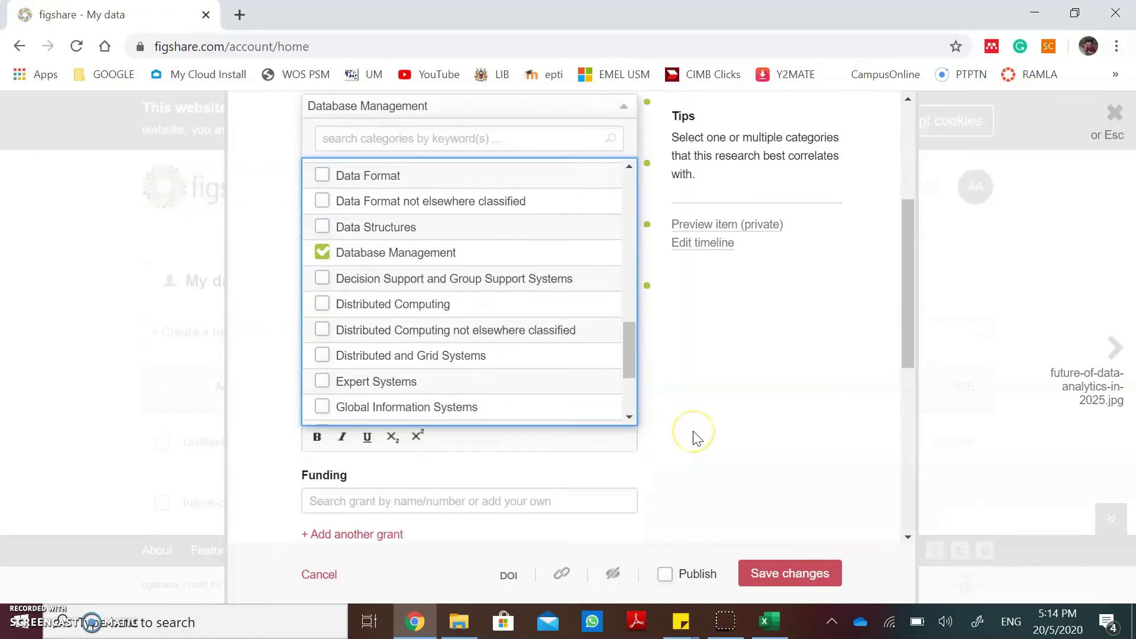
scroll(693, 431, "up", 2)
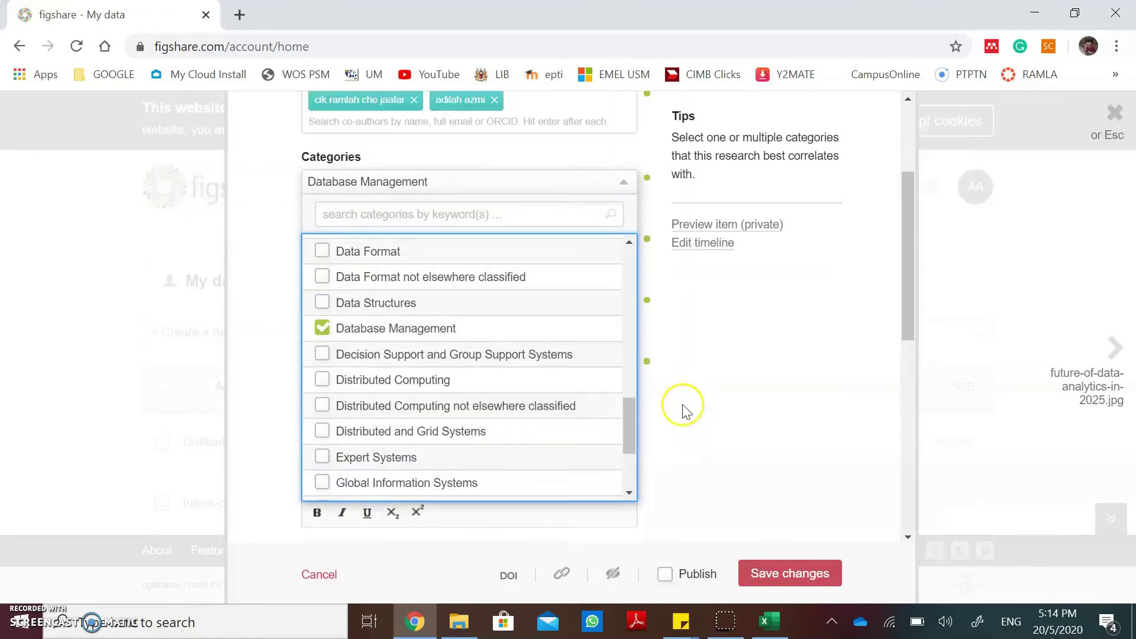
left_click(684, 409)
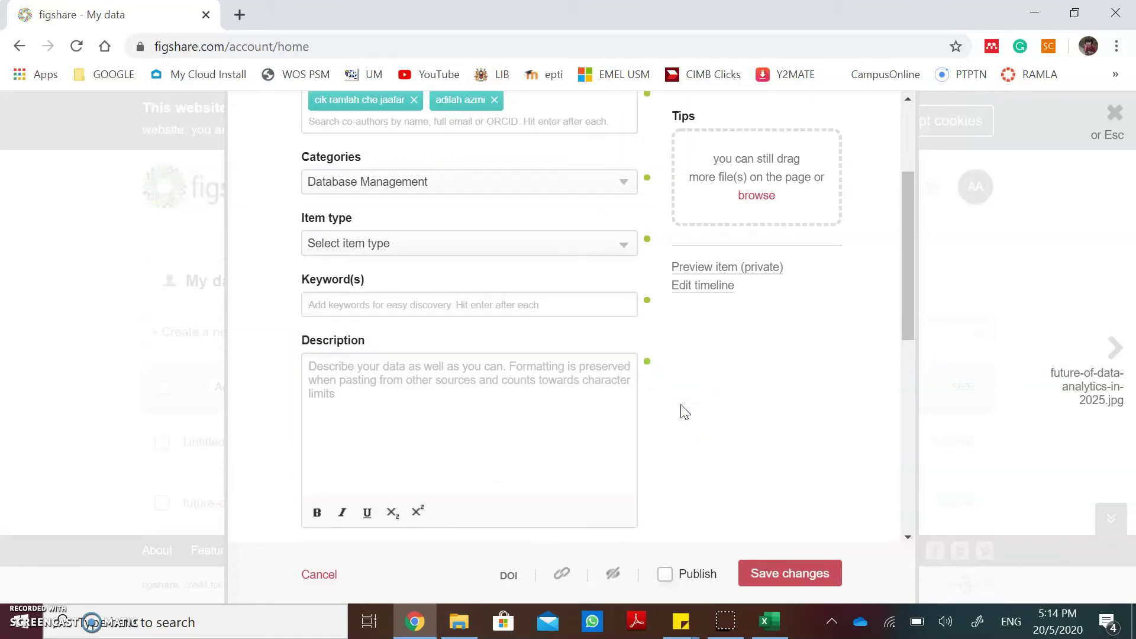
Set the item type to Dataset and add the keyword 'Big Data Research'.
left_click(416, 249)
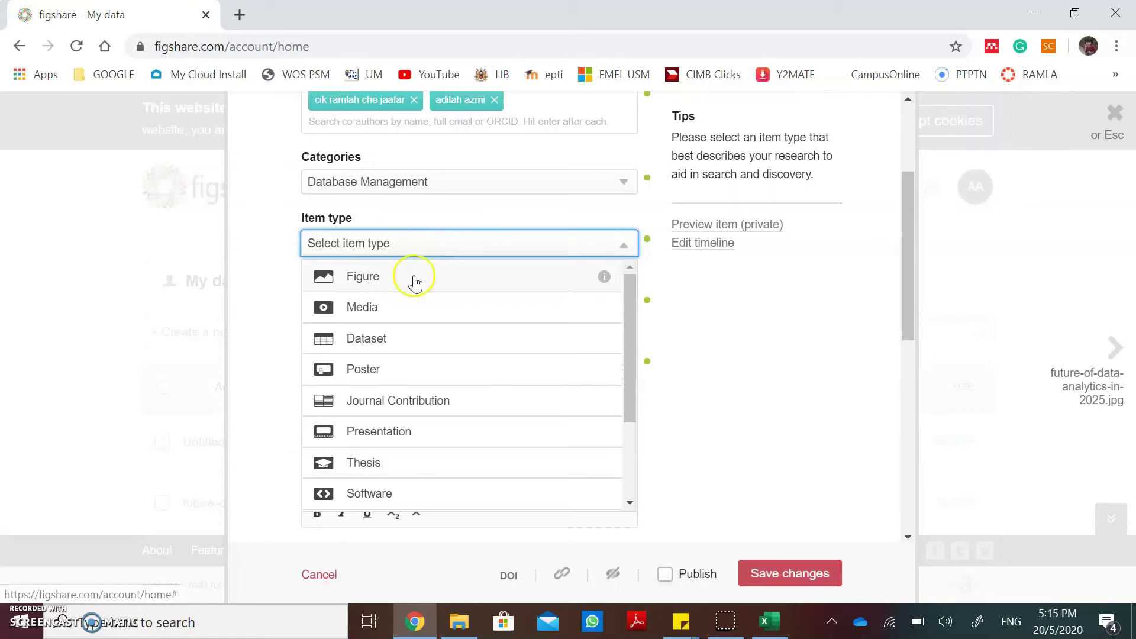
left_click(398, 338)
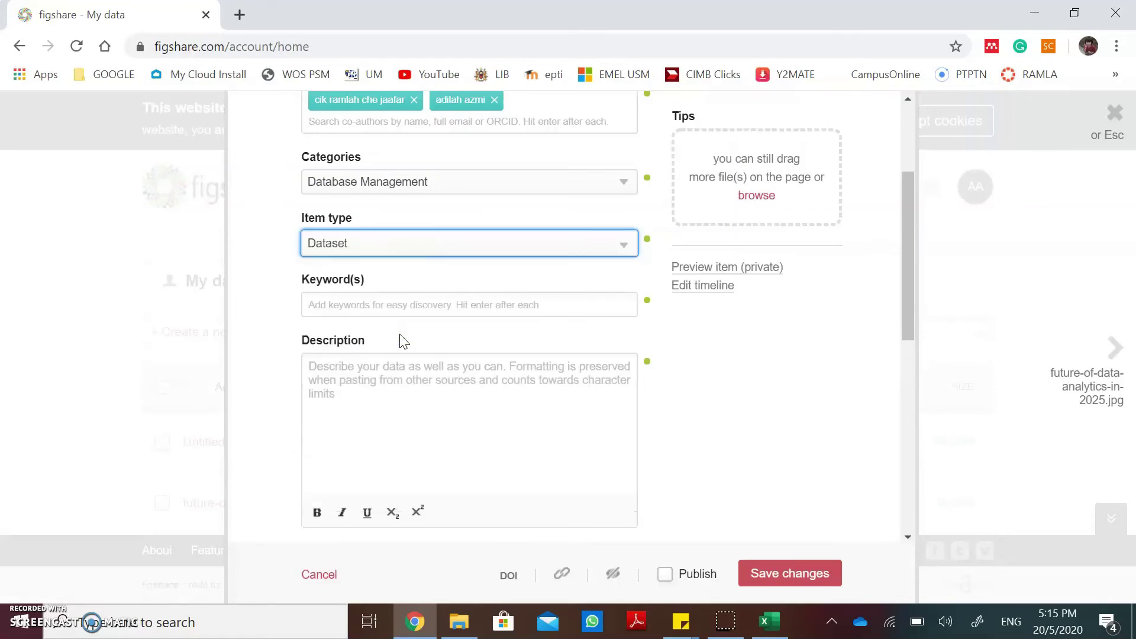
left_click(407, 304)
type("b")
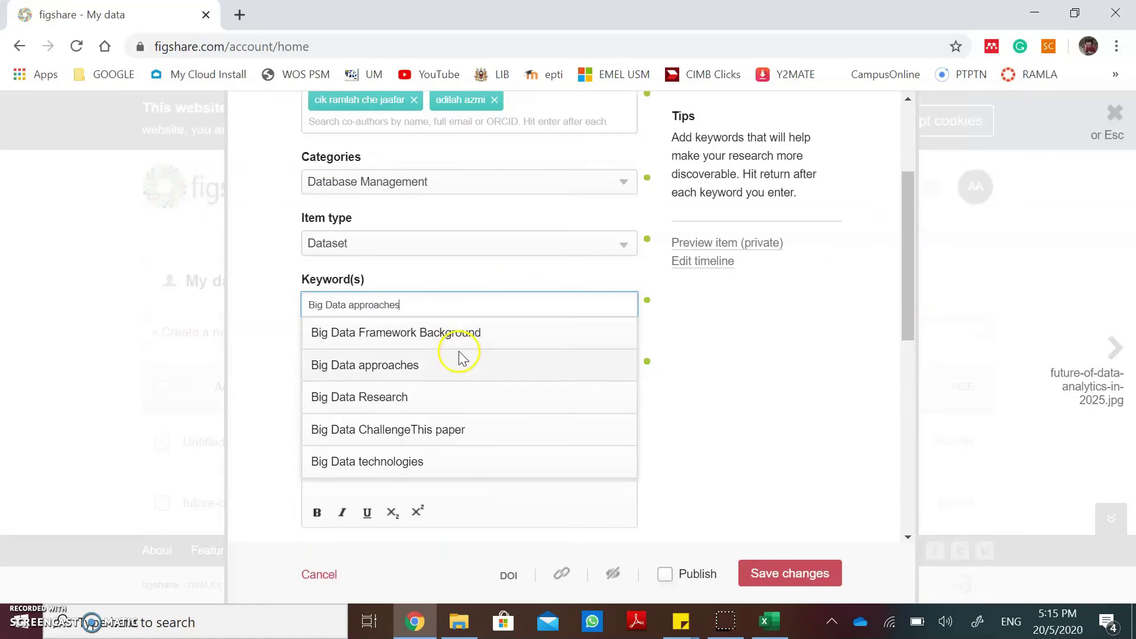
left_click(441, 397)
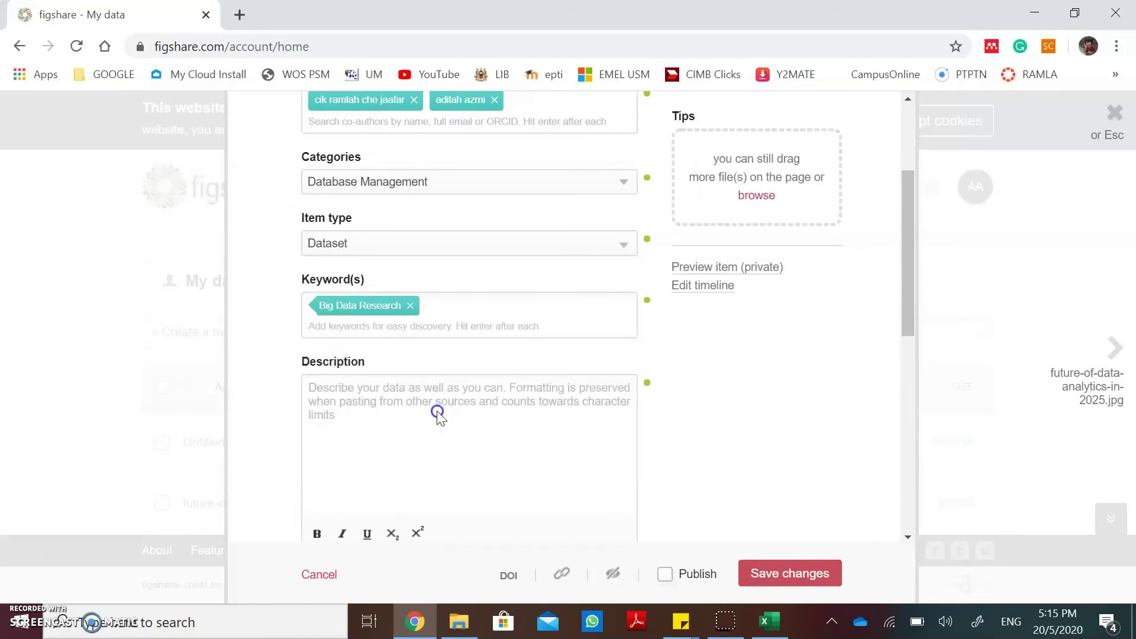
left_click(438, 411)
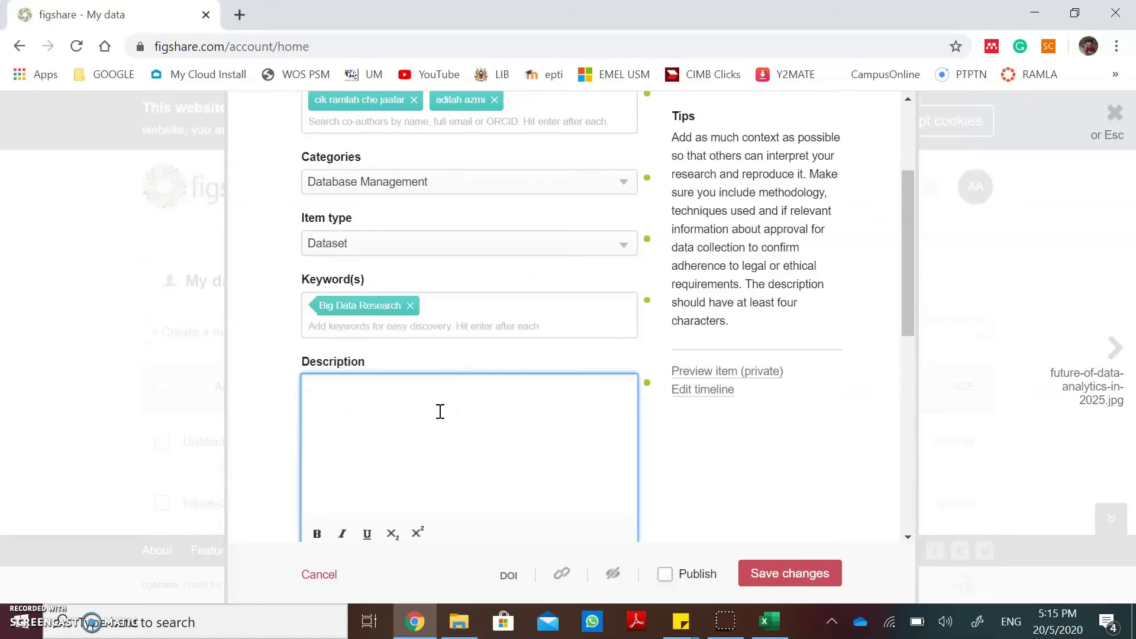
scroll(441, 411, "down", 3)
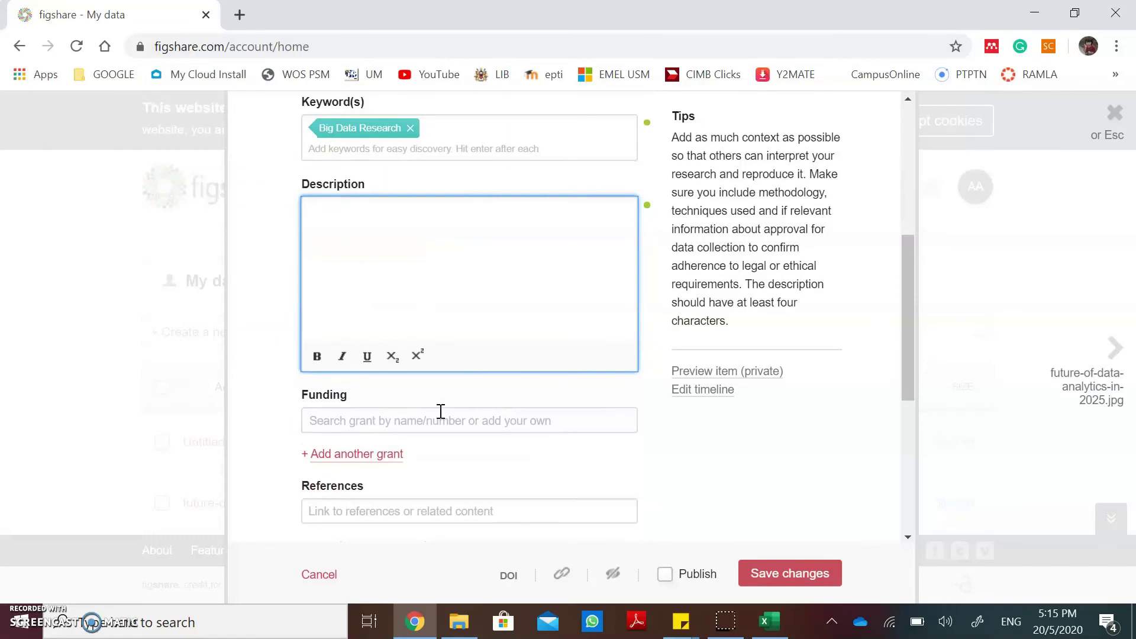
scroll(441, 411, "down", 3)
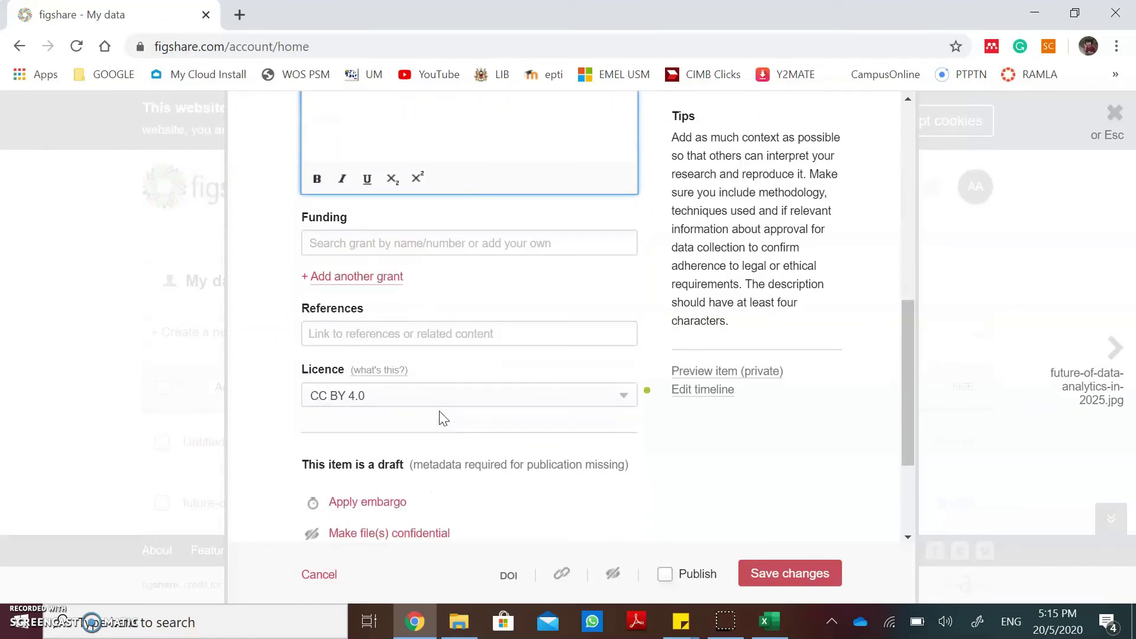
left_click(372, 244)
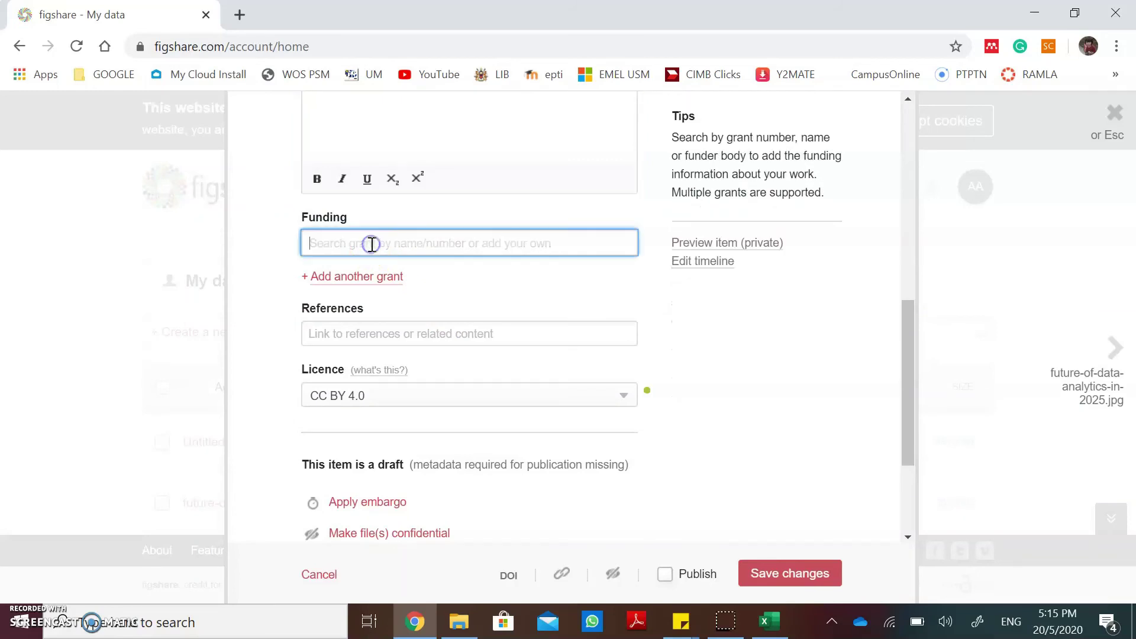
left_click(362, 334)
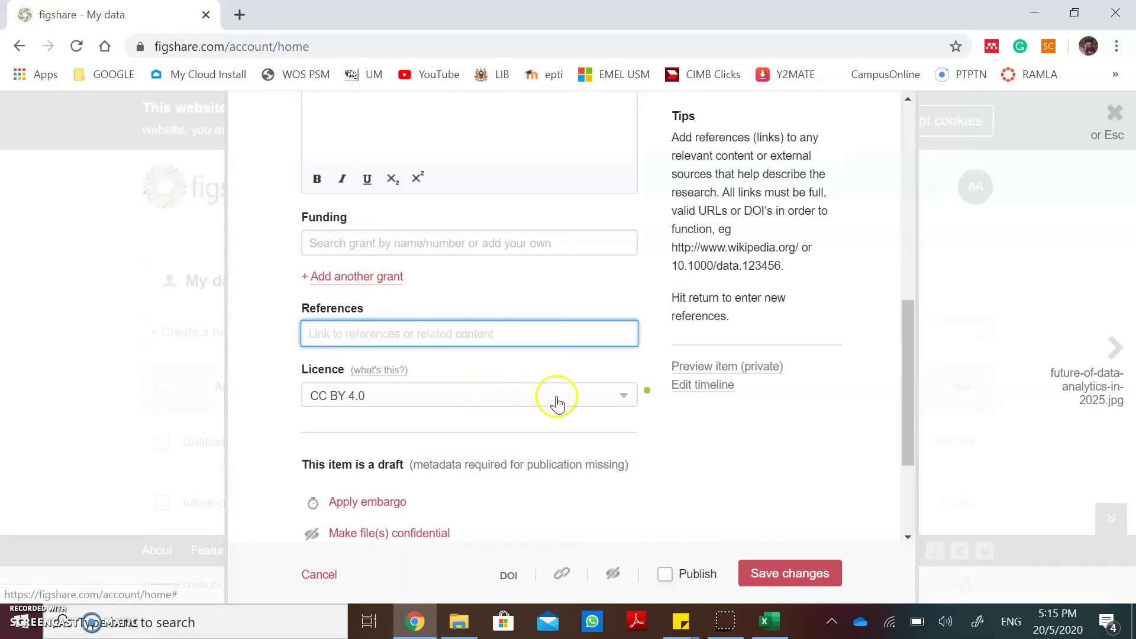
left_click(623, 403)
scroll(579, 482, "down", 3)
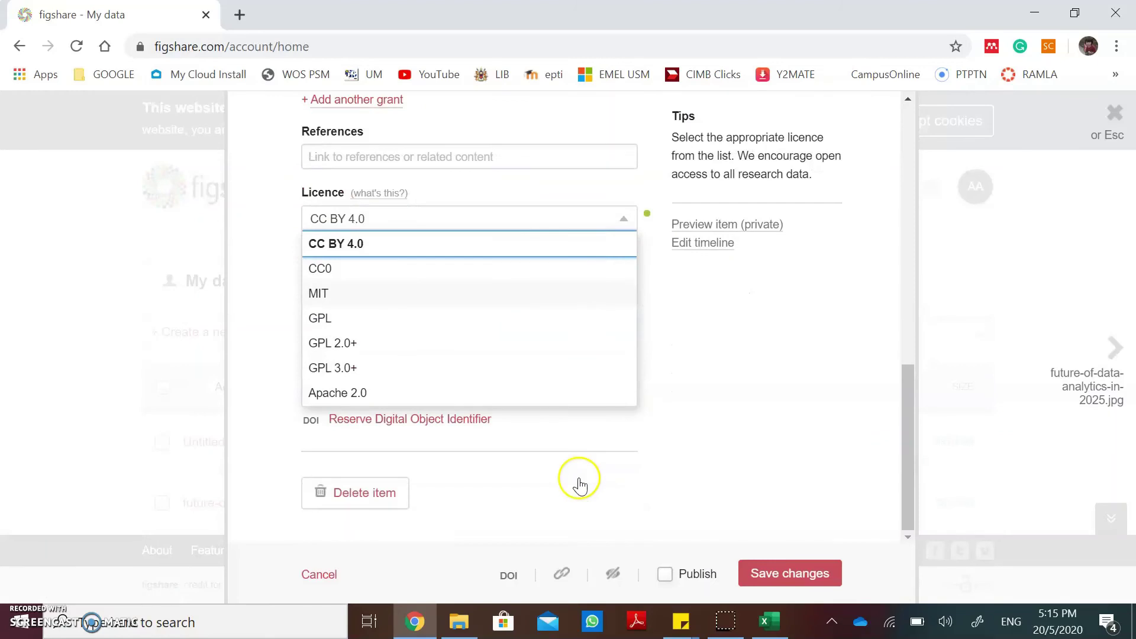
left_click(703, 445)
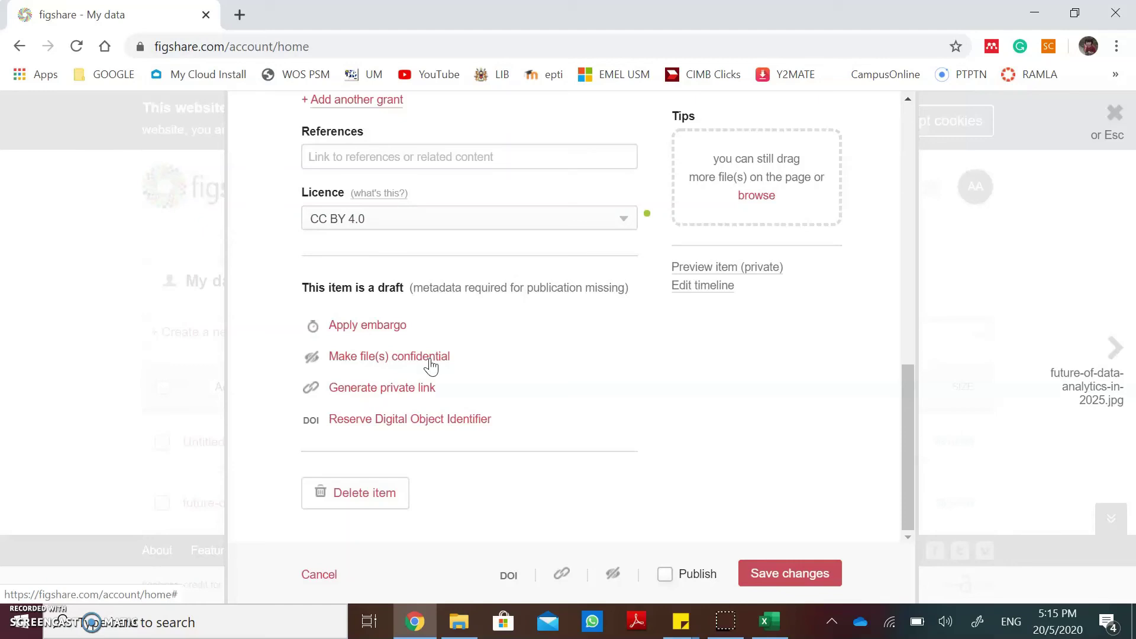
Reserve the DOI 10.6084/m9.figshare.12334310 for the draft item.
left_click(452, 418)
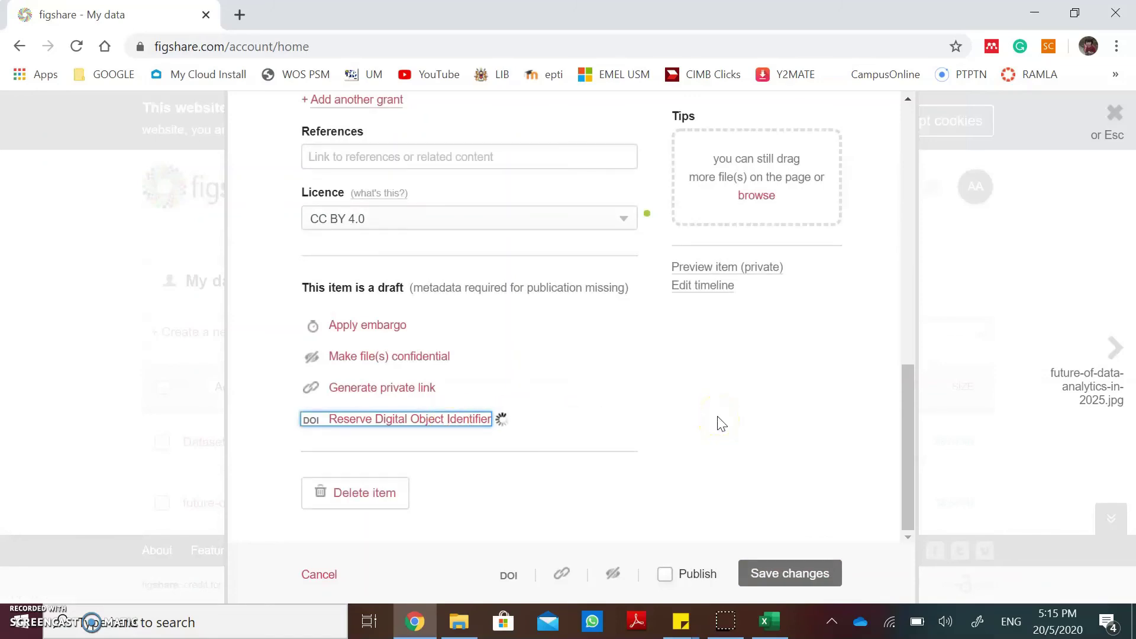
left_click_drag(504, 452, 344, 457)
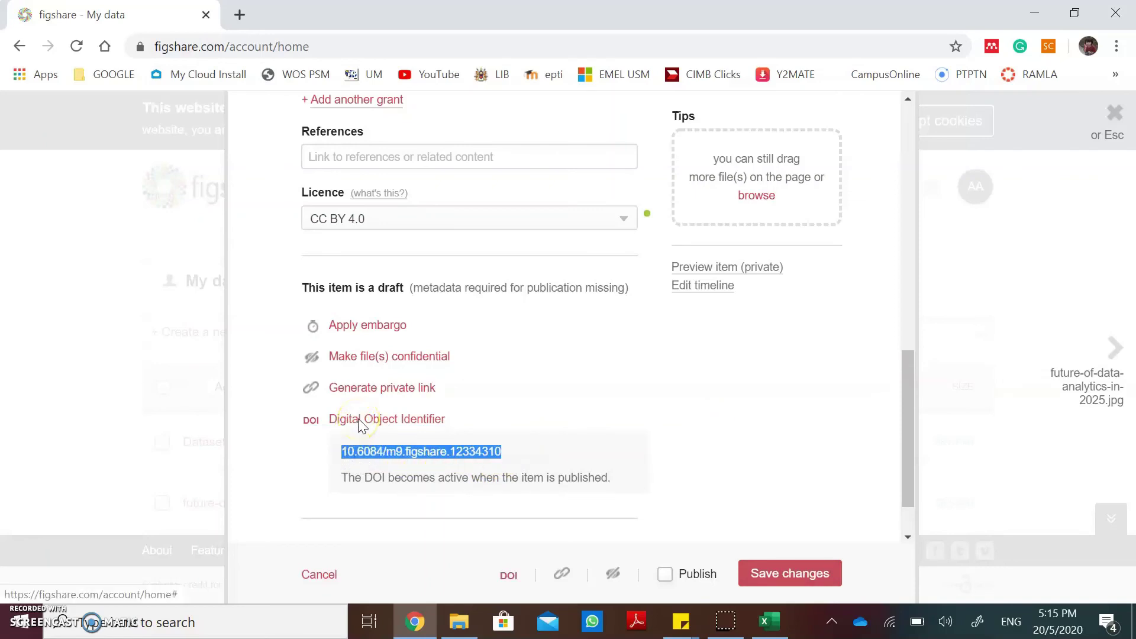
left_click(736, 435)
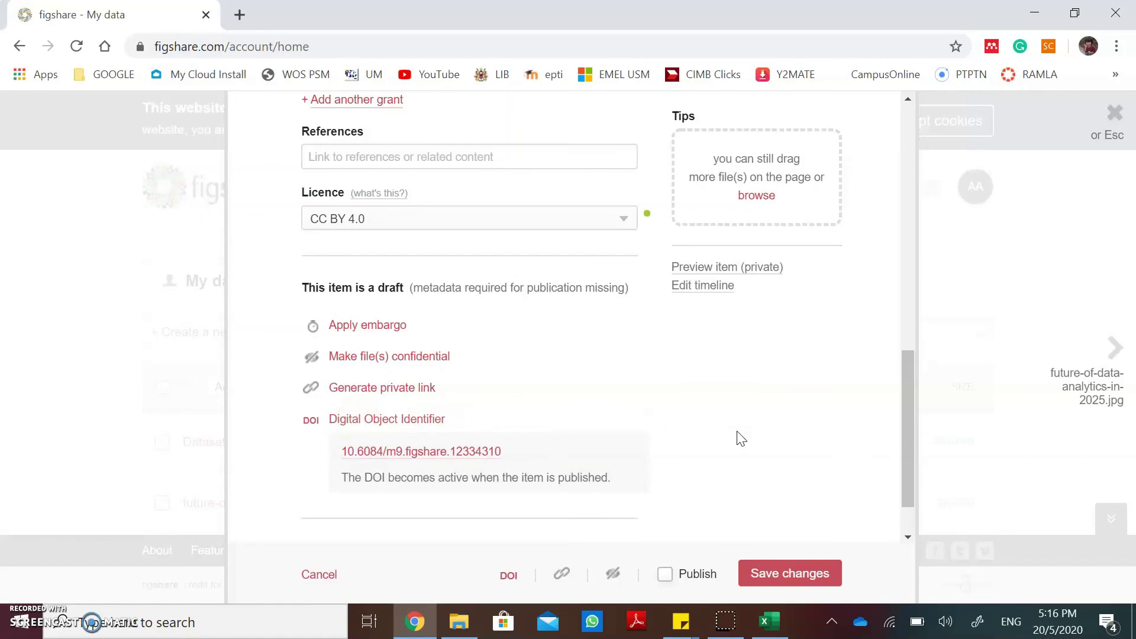
scroll(740, 438, "down", 2)
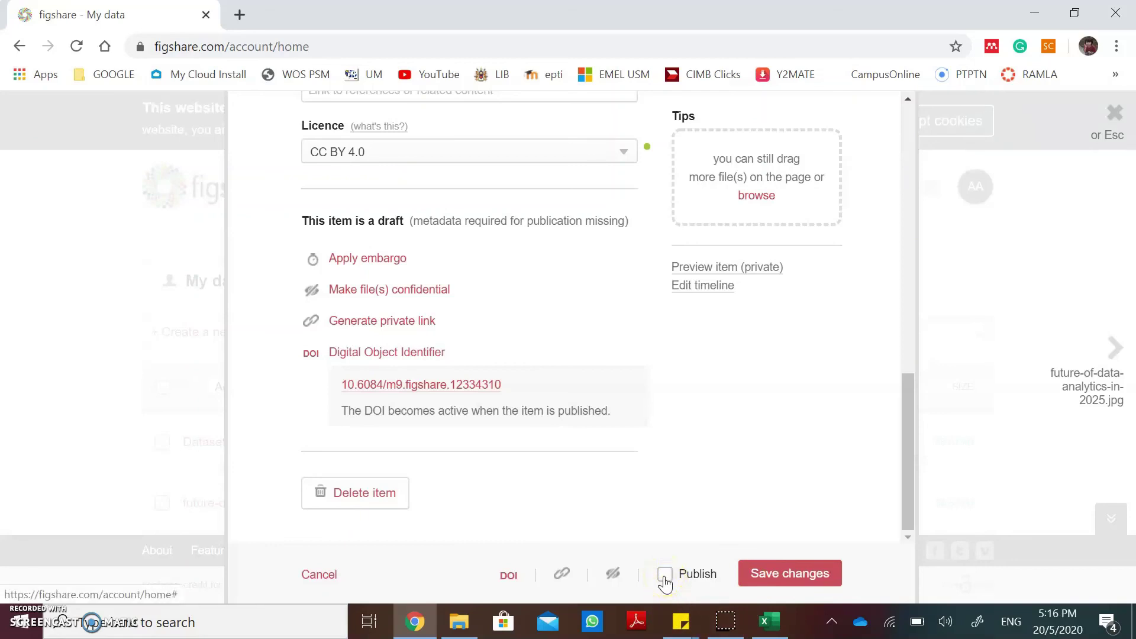
Save the item's changes and confirm Dataset big data 101 (85.67 kB) appears in My data.
left_click(792, 583)
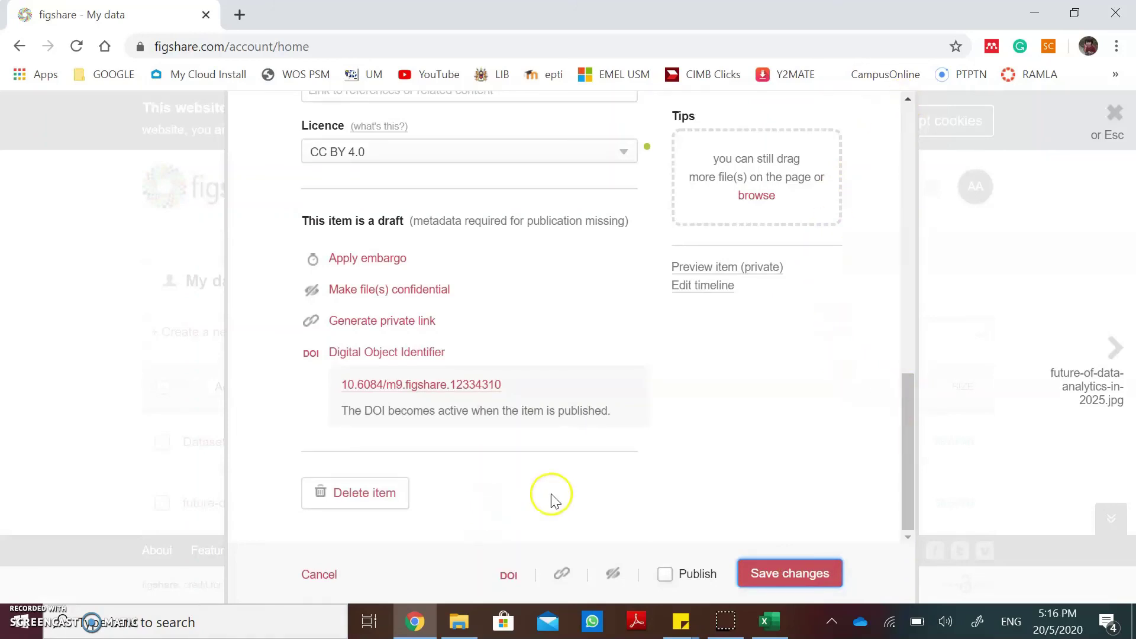
left_click(959, 413)
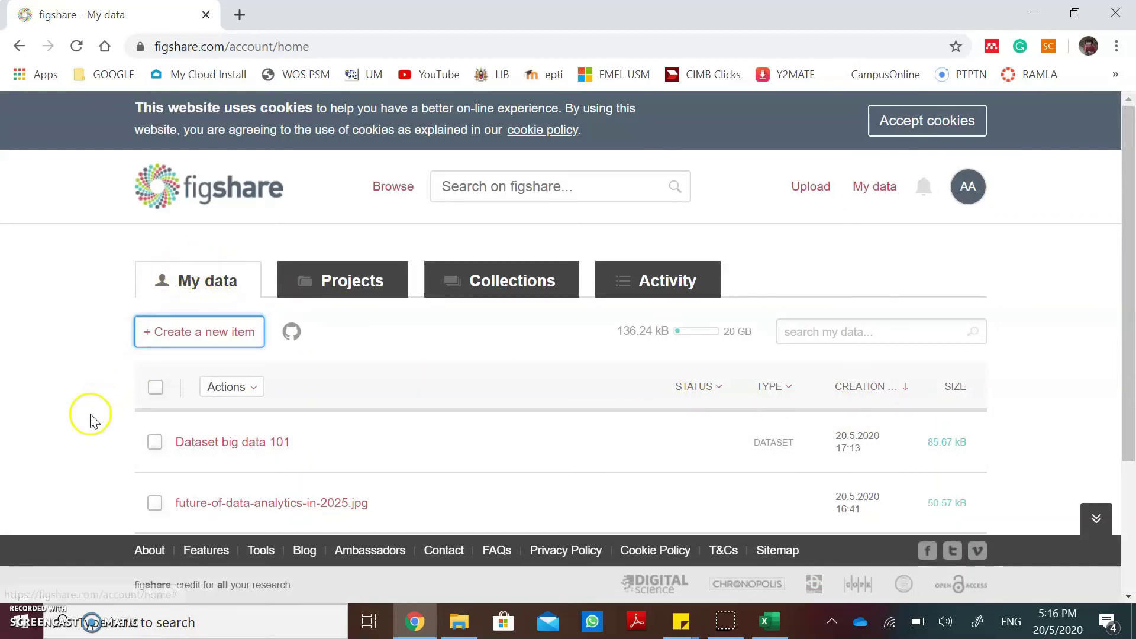
scroll(92, 422, "down", 3)
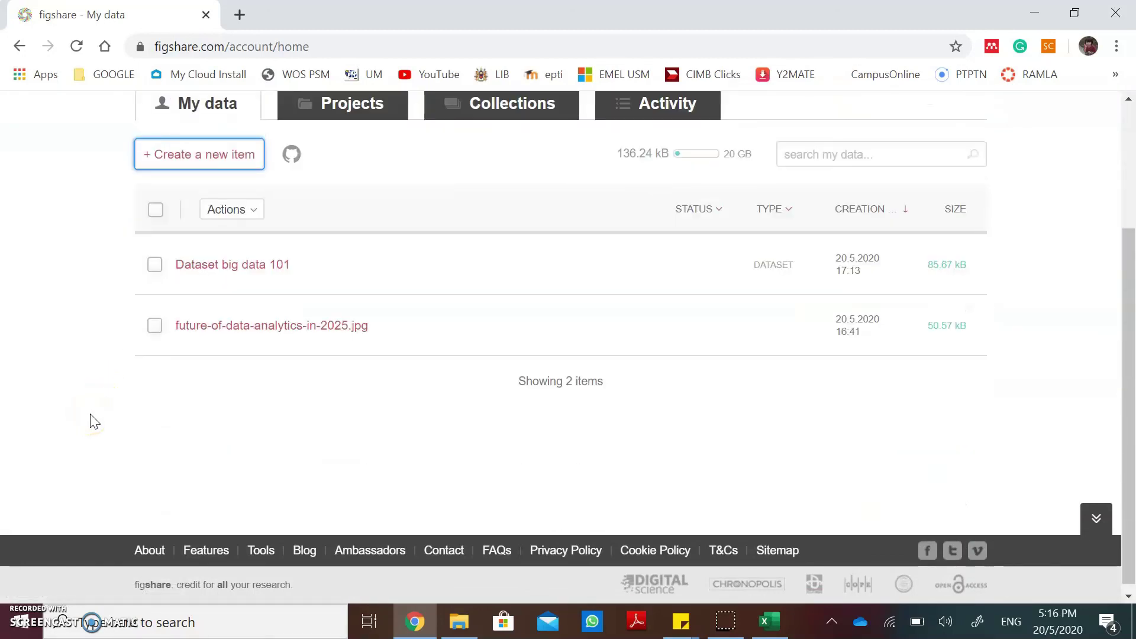